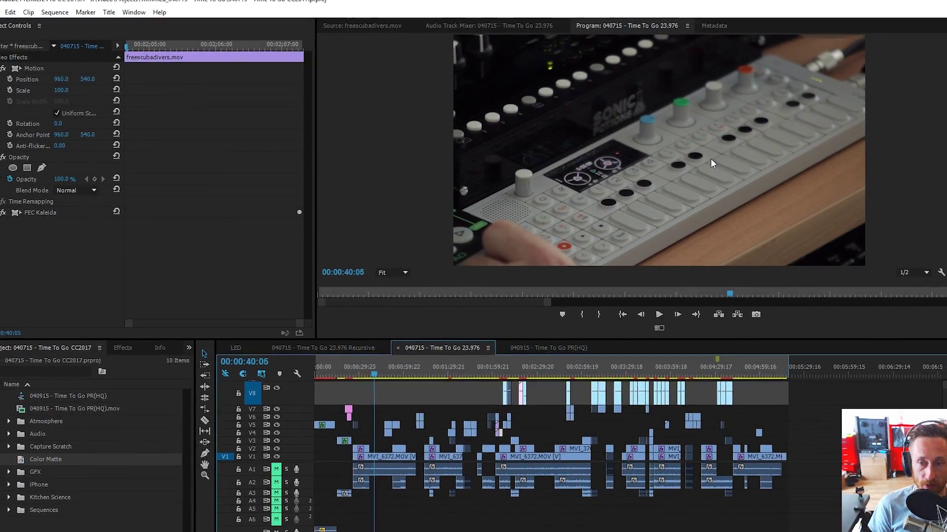
Deselect the freescubadivers clip and park the playhead at 00:01:09:01
{"action": "left_click", "coordinate": [531, 393]}
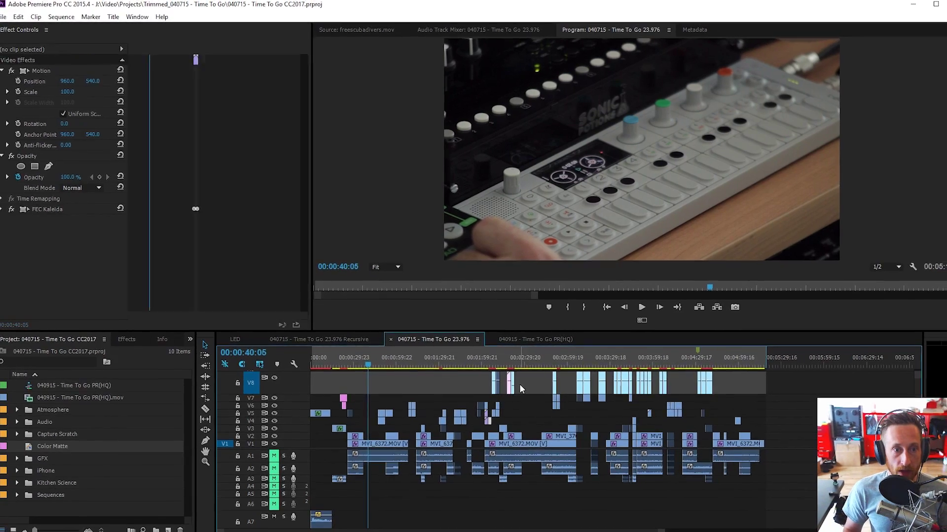
{"action": "left_click", "coordinate": [410, 364]}
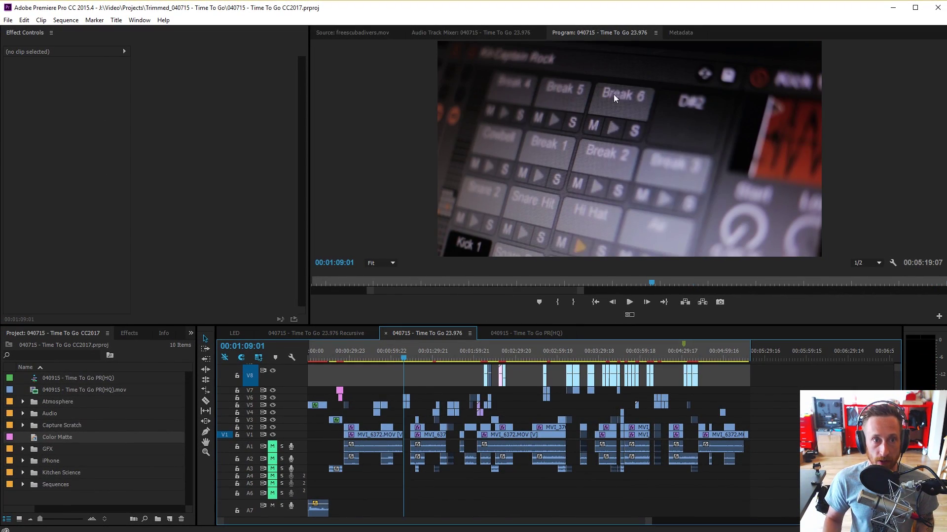
Preview the LED sequence, then return to the Time To Go 23.976 Recursive sequence
{"action": "left_click", "coordinate": [333, 336]}
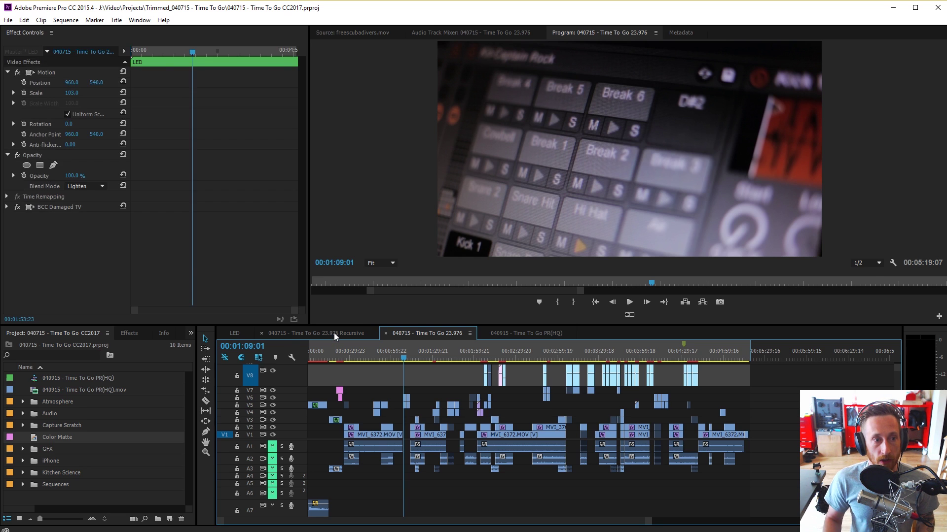
{"action": "left_click", "coordinate": [245, 338]}
{"action": "left_click_drag", "start_coordinate": [363, 354], "coordinate": [390, 347]}
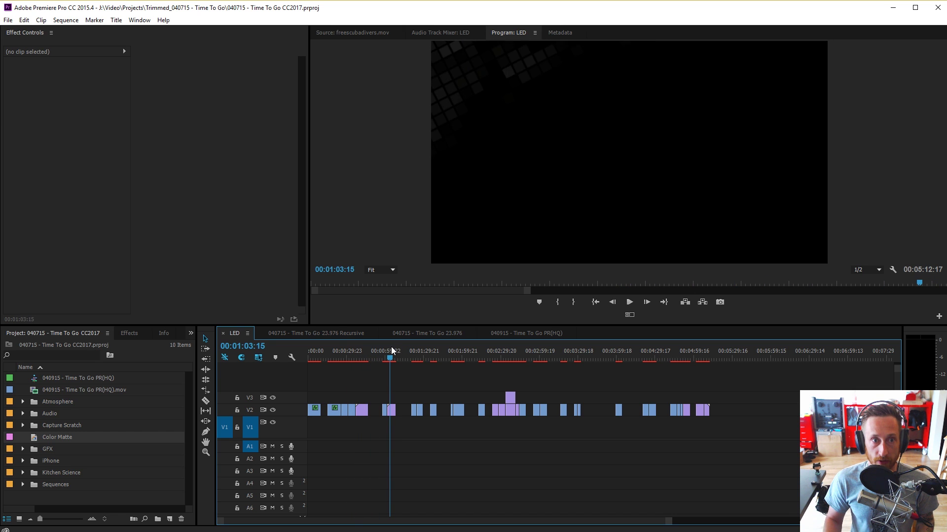
{"action": "left_click", "coordinate": [339, 334]}
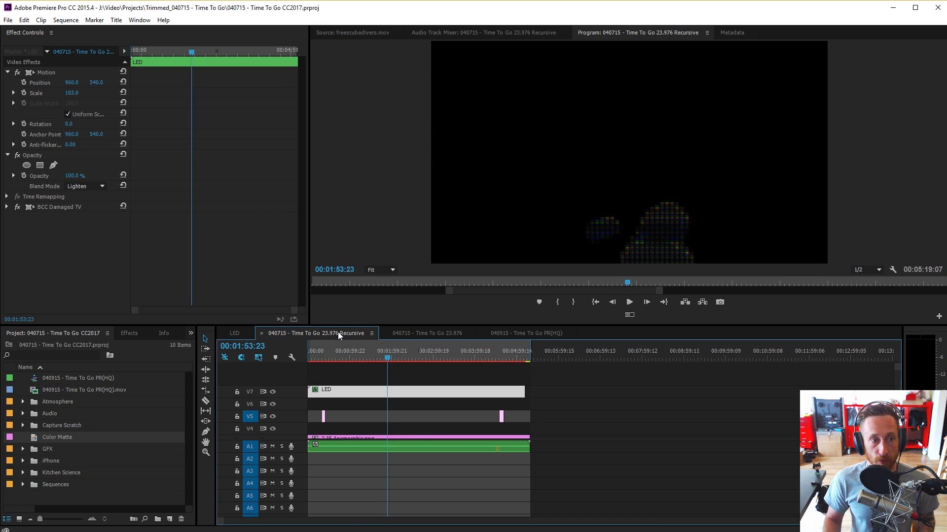
Make V1's footage visible again and inspect the V1 clip, collapsing its Looks settings
{"action": "left_click", "coordinate": [555, 400]}
{"action": "left_click", "coordinate": [357, 438]}
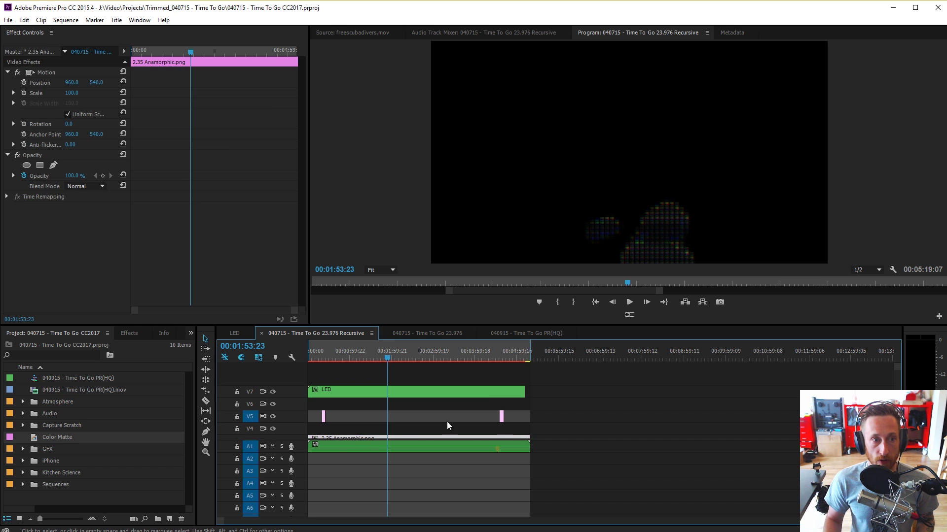
{"action": "scroll", "coordinate": [690, 415], "scroll_direction": "down", "scroll_amount": 2}
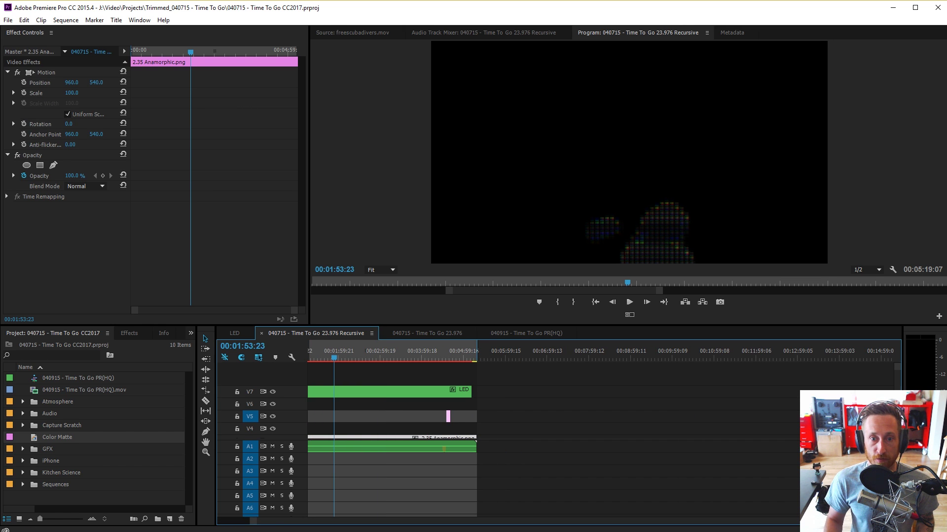
{"action": "scroll", "coordinate": [276, 420], "scroll_direction": "down", "scroll_amount": 3}
{"action": "left_click", "coordinate": [273, 422]}
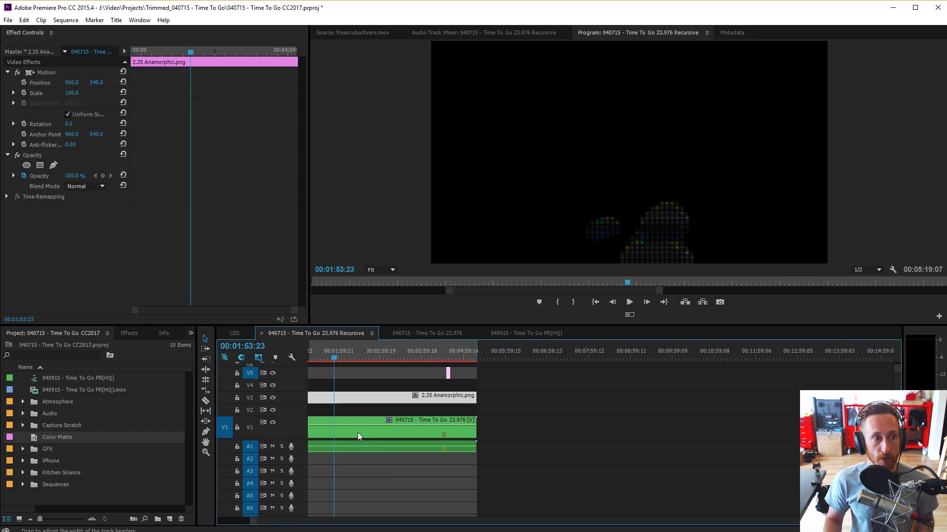
{"action": "left_click", "coordinate": [355, 429]}
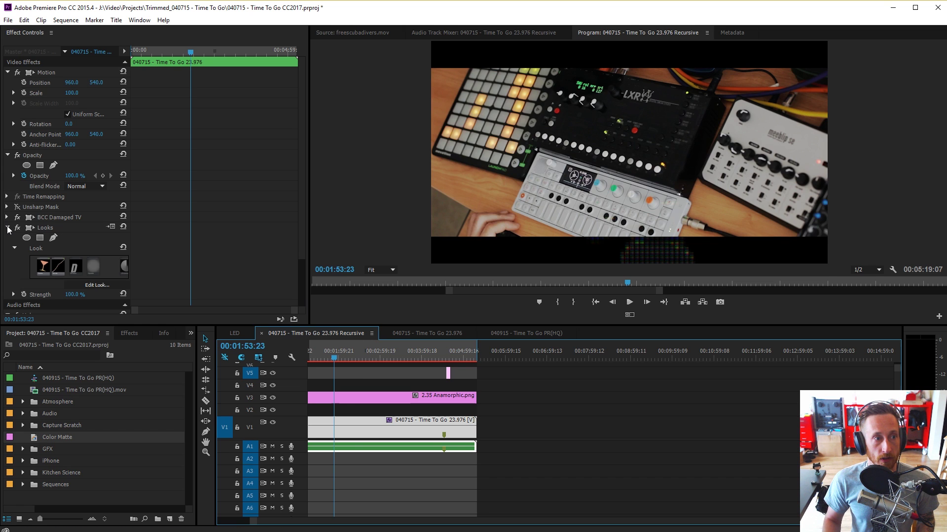
{"action": "left_click", "coordinate": [7, 228]}
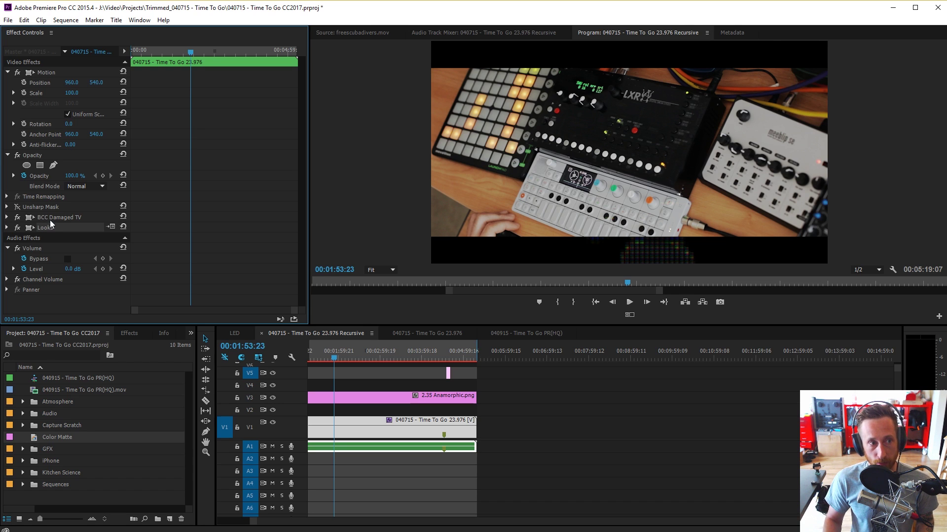
Delete the 2.35 Anamorphic.png letterbox clip, then undo the deletion
{"action": "left_click", "coordinate": [366, 397]}
{"action": "key", "text": "Delete"}
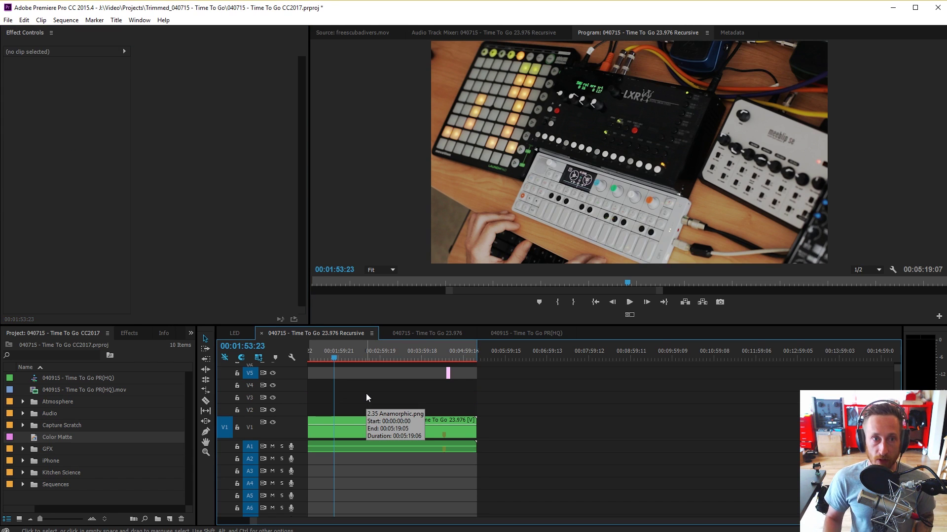
{"action": "key", "text": "ctrl+z"}
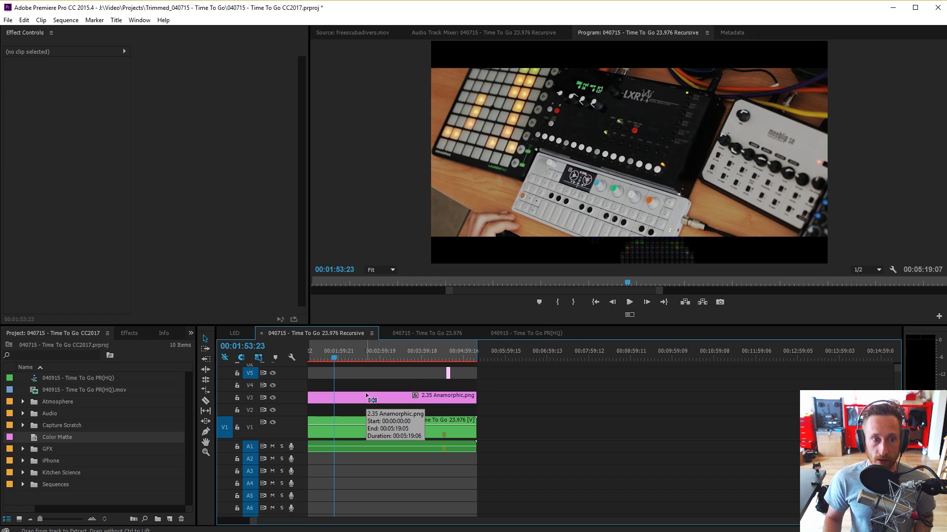
Select the V7 LED overlay clip at 00:03:21:17 and show its BCC Damaged TV control
{"action": "left_click", "coordinate": [447, 356]}
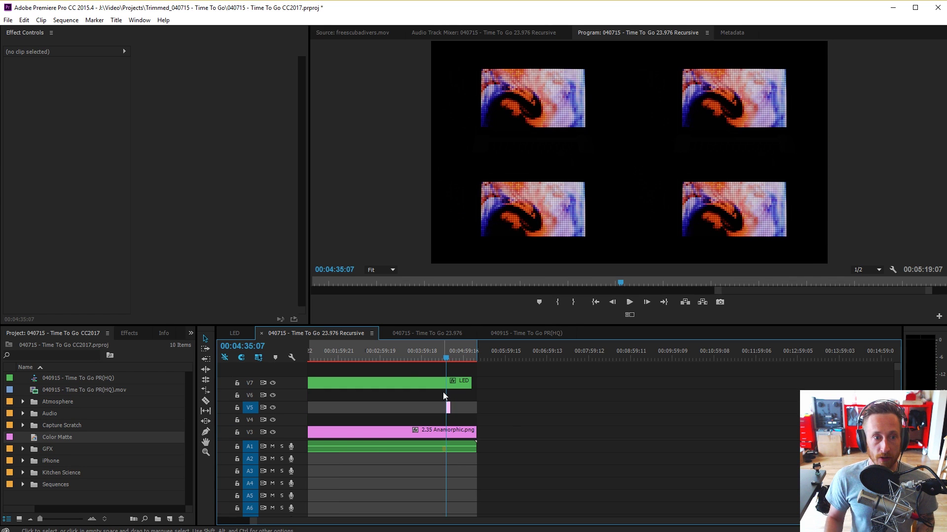
{"action": "left_click", "coordinate": [443, 383]}
{"action": "left_click", "coordinate": [401, 360]}
{"action": "left_click_drag", "start_coordinate": [401, 360], "coordinate": [395, 359]}
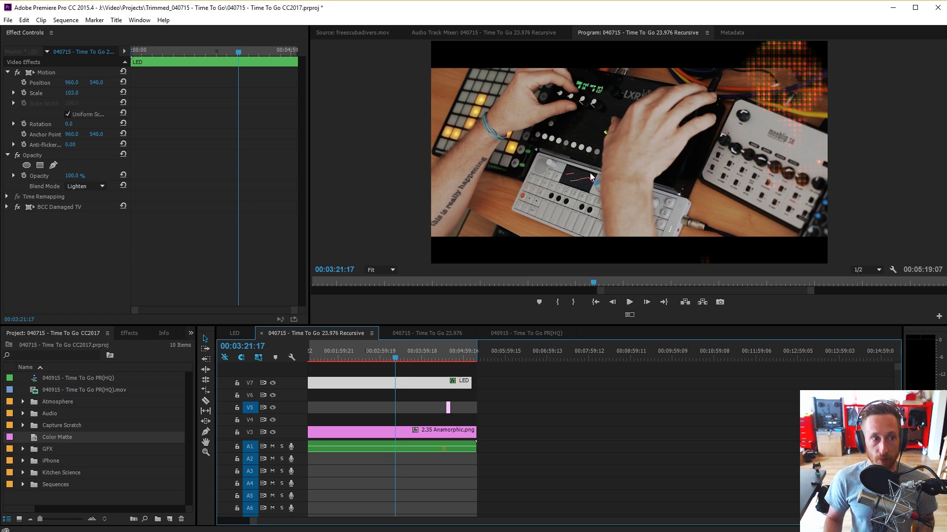
{"action": "left_click", "coordinate": [59, 207]}
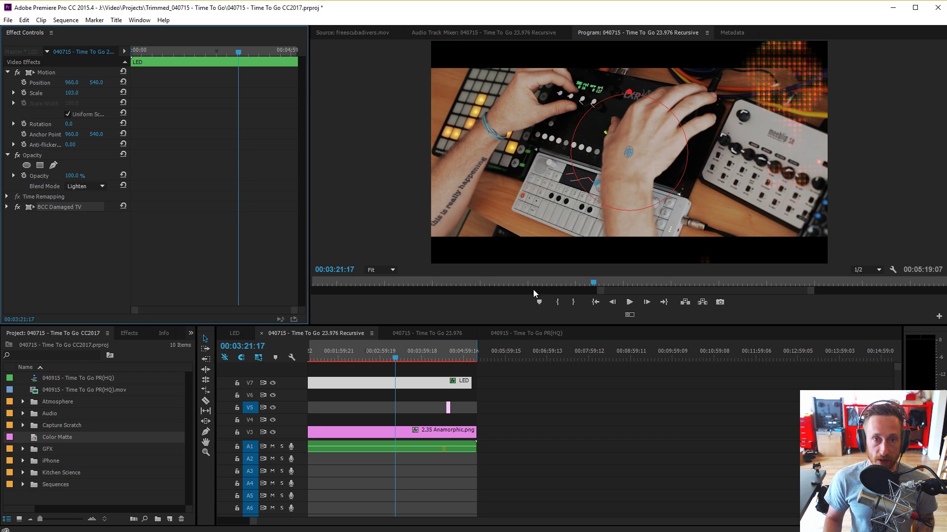
Play the PR(HQ) sequence's TIME TO GO title up to 00:00:27:12, then return to the LED sequence
{"action": "left_click", "coordinate": [523, 333]}
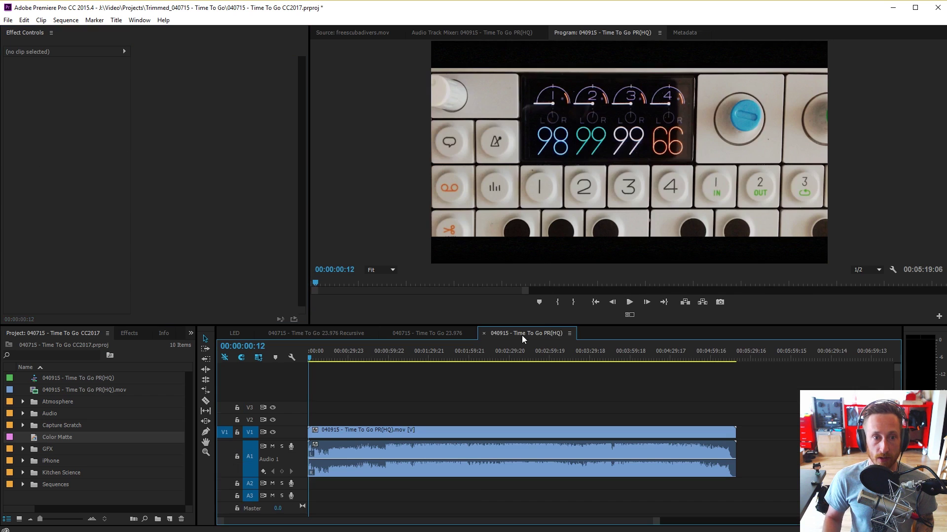
{"action": "mouse_move", "coordinate": [353, 353]}
{"action": "left_mouse_down"}
{"action": "mouse_move", "coordinate": [362, 353]}
{"action": "mouse_move", "coordinate": [342, 354]}
{"action": "left_mouse_up"}
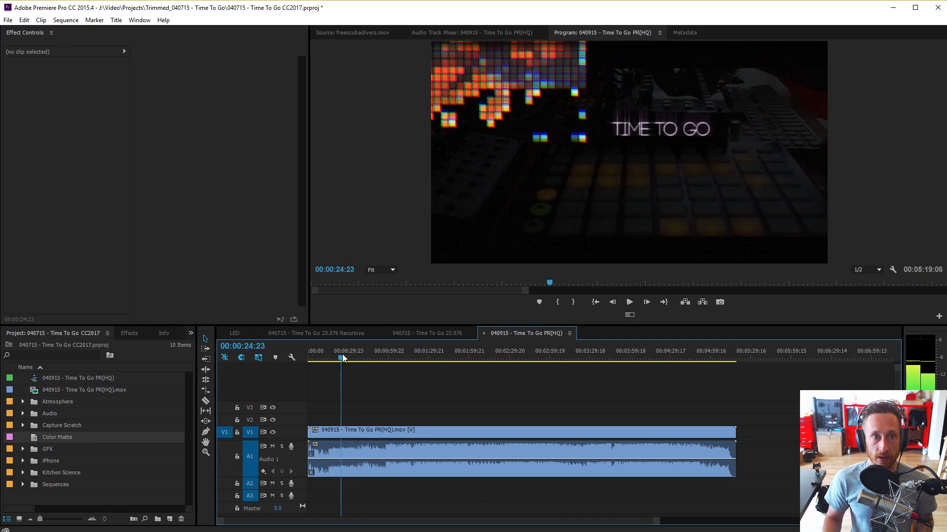
{"action": "key", "text": "space"}
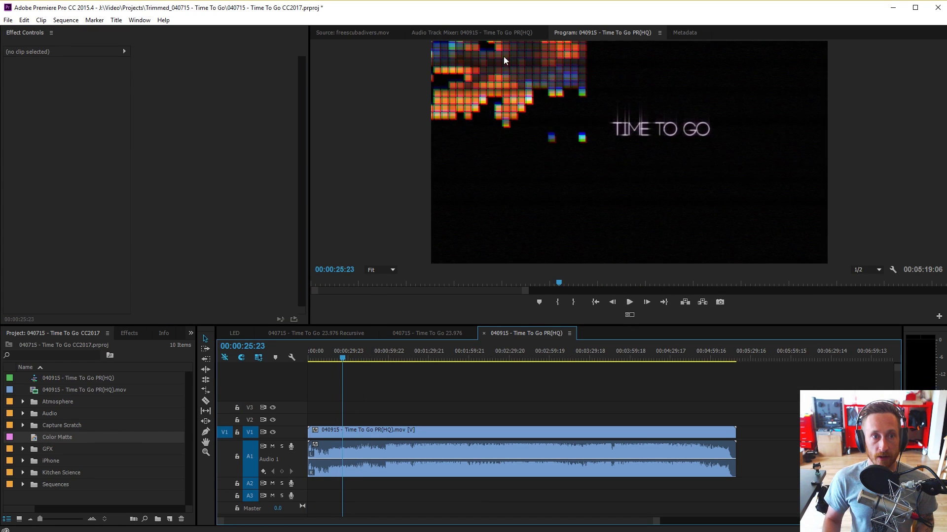
{"action": "key", "text": "space"}
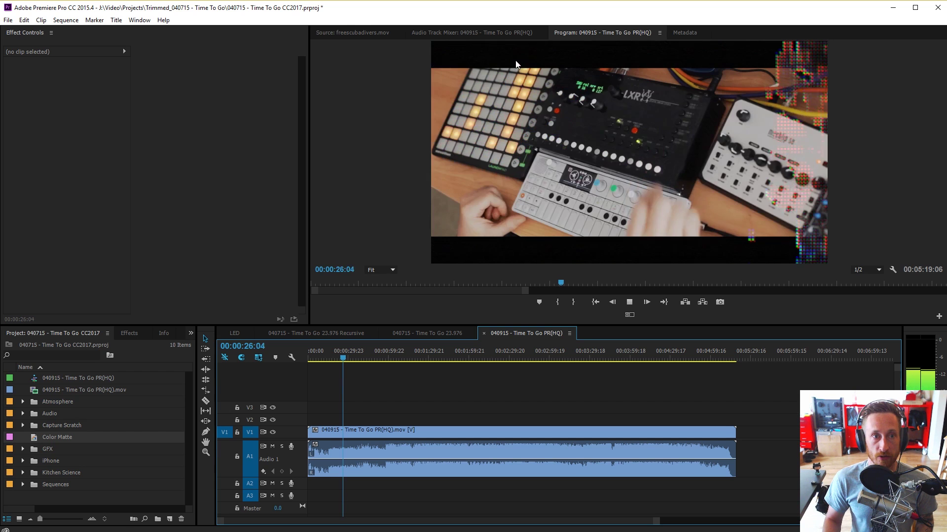
{"action": "key", "text": "space"}
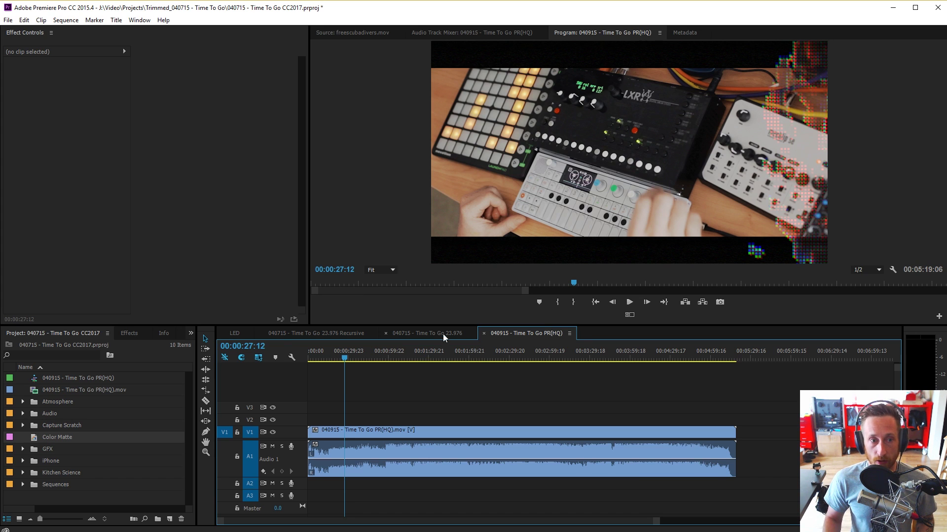
{"action": "left_click", "coordinate": [235, 334]}
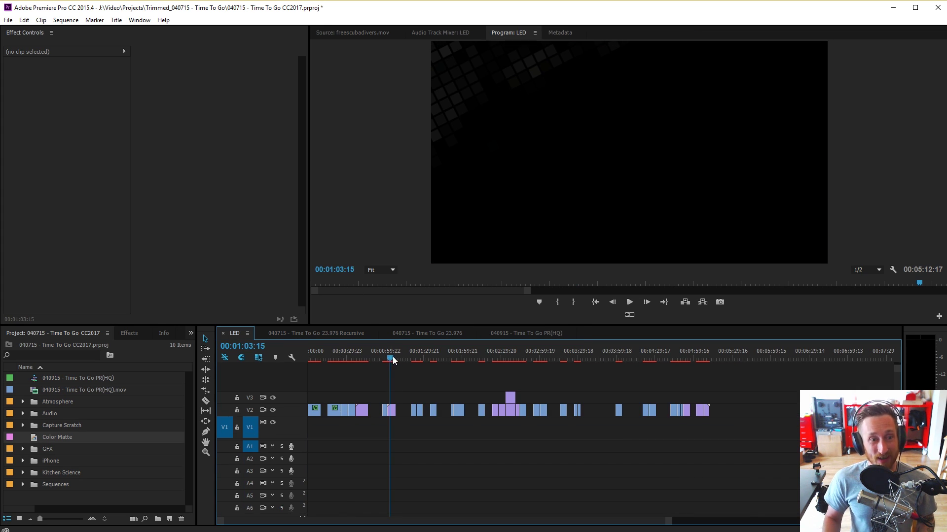
Lay a Color Matte on V1 beneath the LED clips, running to about 00:05:44:12
{"action": "left_click", "coordinate": [423, 357]}
{"action": "left_click", "coordinate": [417, 358]}
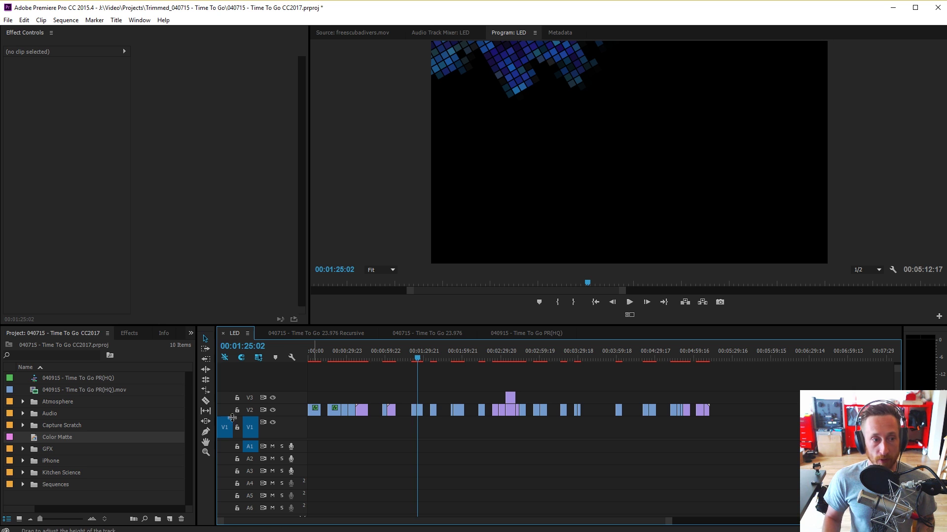
{"action": "left_click_drag", "start_coordinate": [32, 440], "coordinate": [756, 423]}
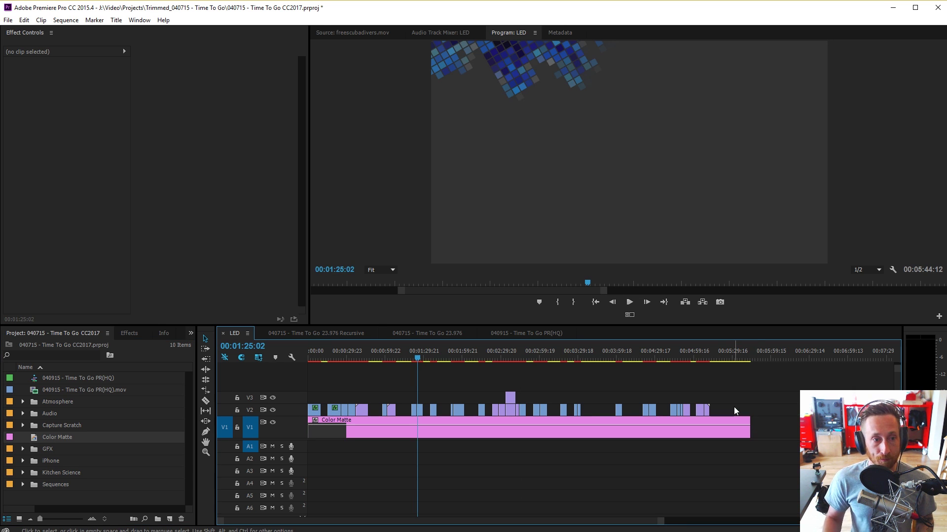
Zoom in and compare the grey backdrop by toggling V1, previewing frames to 00:01:38:05
{"action": "left_click", "coordinate": [420, 356]}
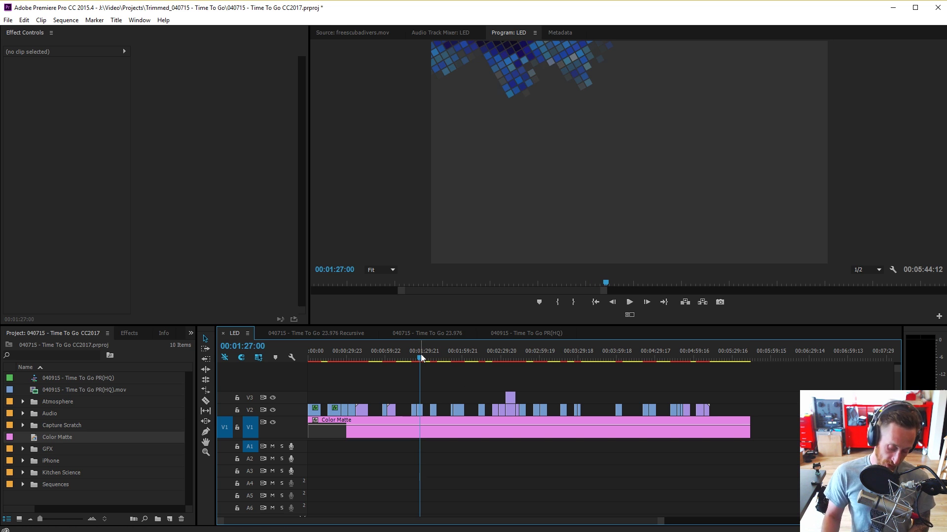
{"action": "key", "text": "="}
{"action": "key", "text": "="}
{"action": "key", "text": "="}
{"action": "left_click", "coordinate": [360, 430]}
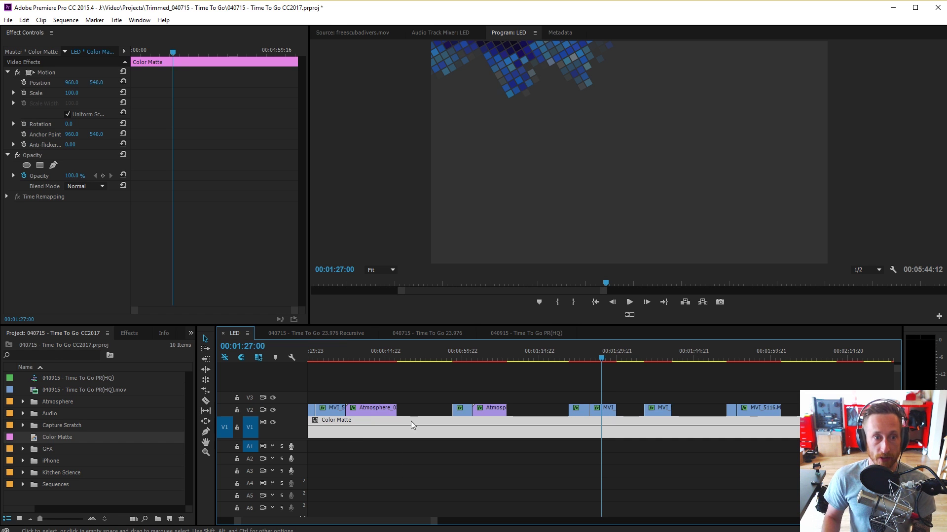
{"action": "left_click", "coordinate": [272, 422]}
{"action": "left_click", "coordinate": [273, 422]}
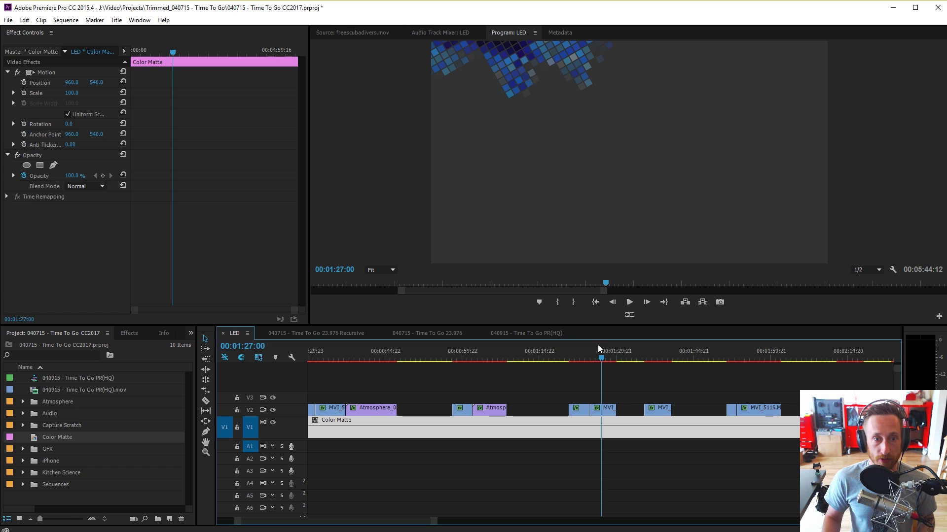
{"action": "left_click_drag", "start_coordinate": [605, 358], "coordinate": [600, 360]}
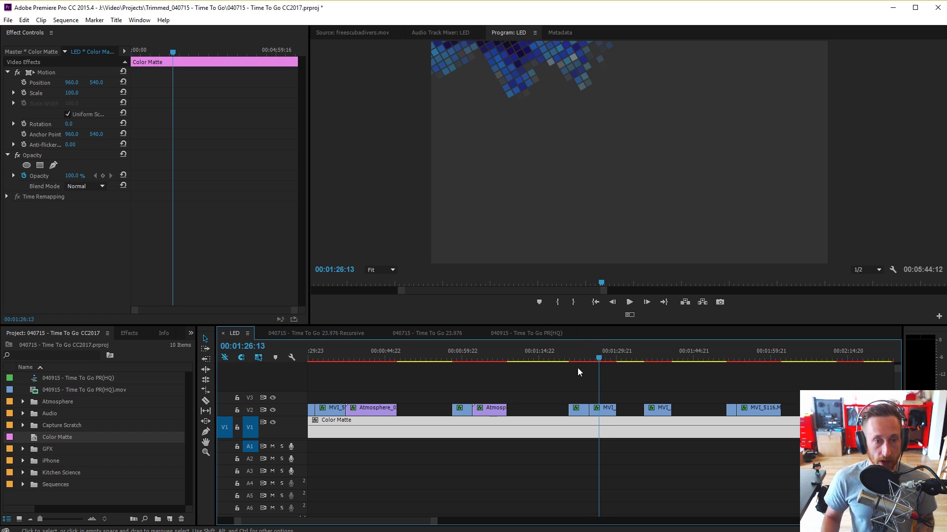
{"action": "left_click_drag", "start_coordinate": [666, 362], "coordinate": [659, 349]}
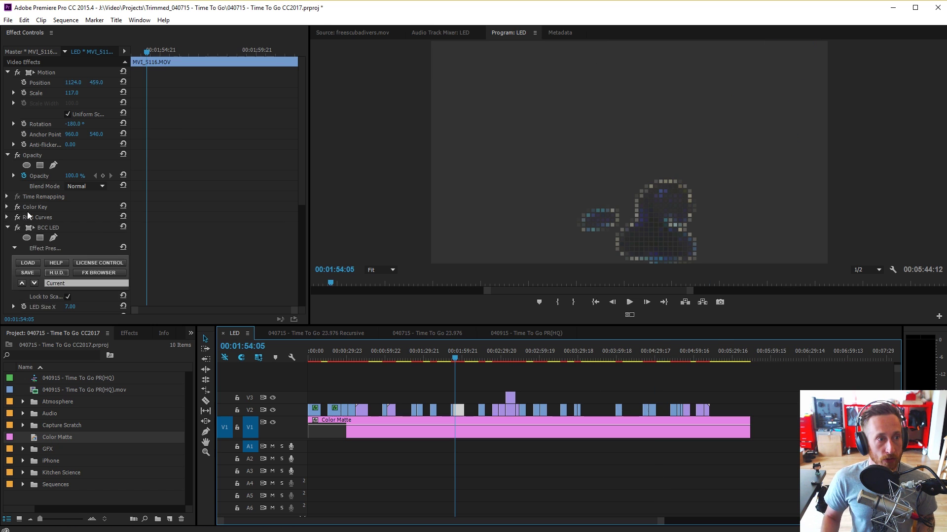
{"action": "left_click", "coordinate": [8, 228]}
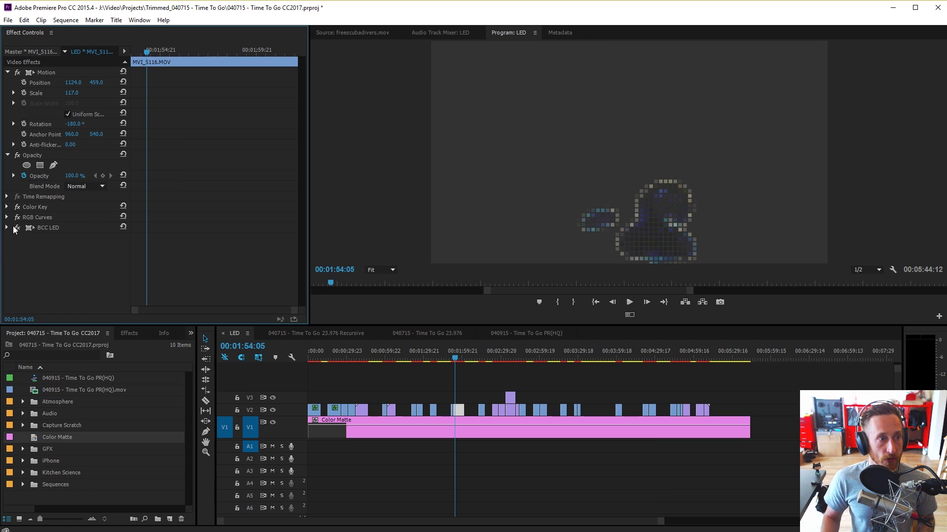
Switch off RGB Curves and Color Key, zoom the timeline in, and play the ink footage
{"action": "left_click", "coordinate": [17, 217]}
{"action": "left_click", "coordinate": [17, 207]}
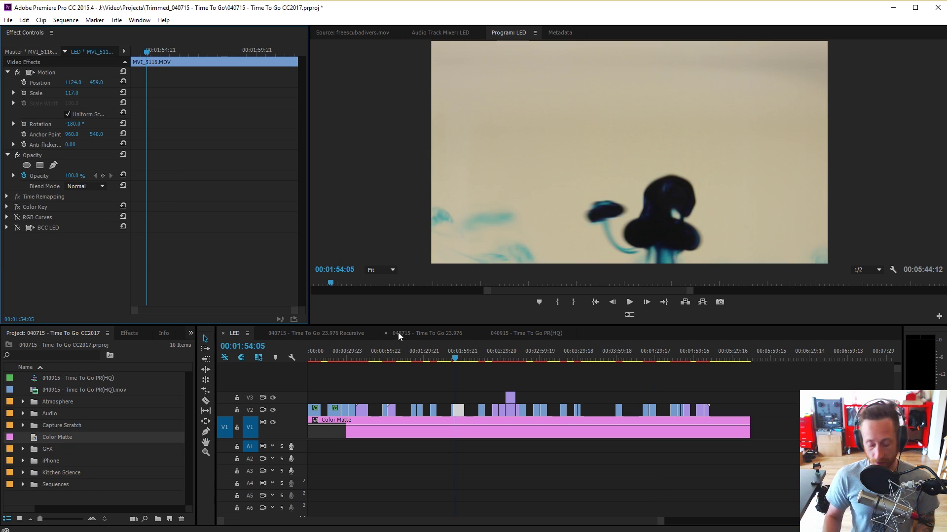
{"action": "left_click", "coordinate": [468, 374]}
{"action": "key", "text": "="}
{"action": "key", "text": "="}
{"action": "key", "text": "="}
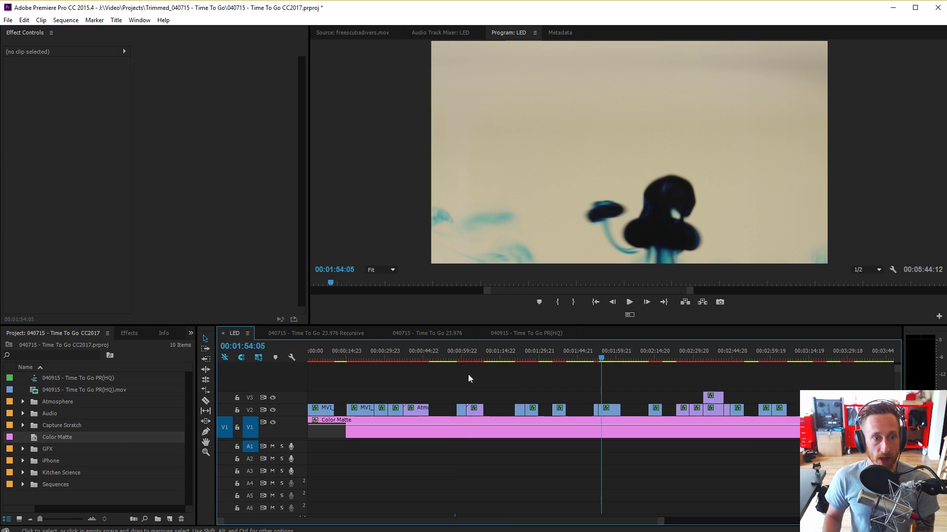
{"action": "key", "text": "="}
{"action": "key", "text": "space"}
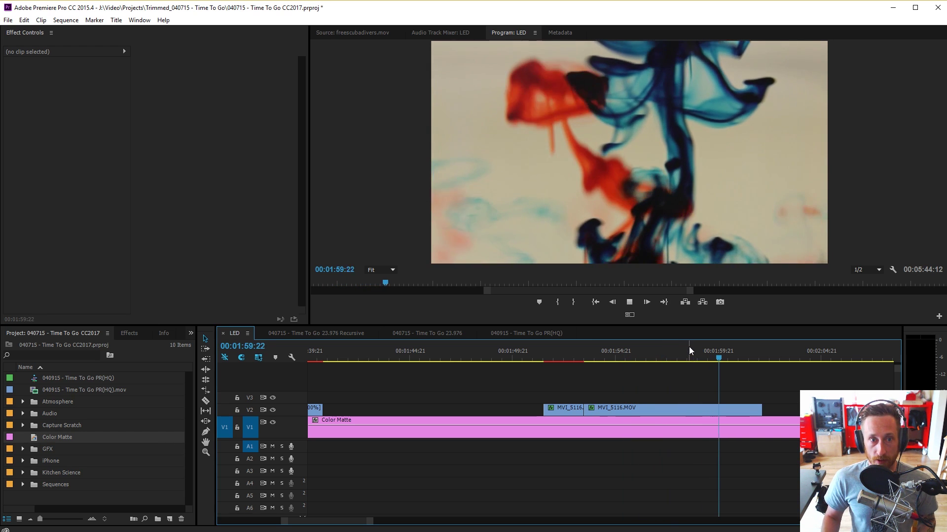
{"action": "key", "text": "space"}
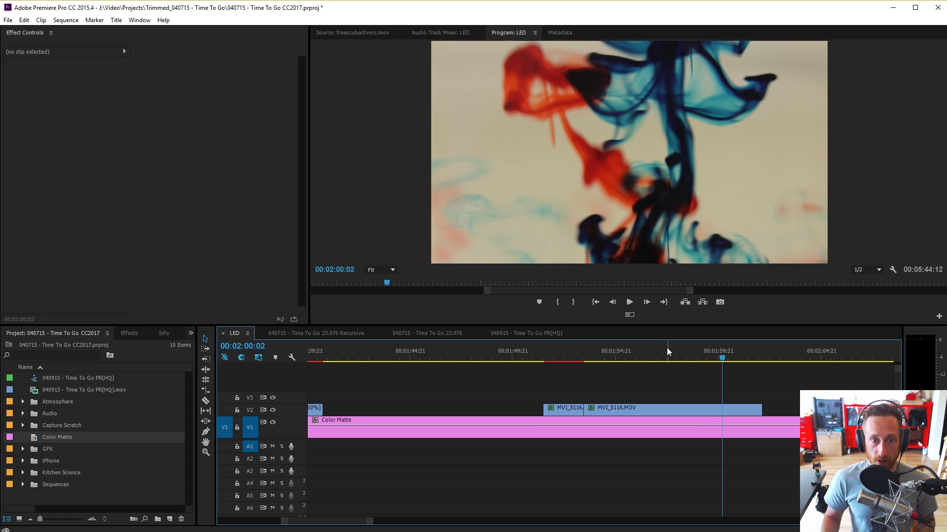
Set the MVI_5116.MOV clip's rotation to 1.0° and play back the result
{"action": "left_click", "coordinate": [671, 408]}
{"action": "left_click", "coordinate": [690, 356]}
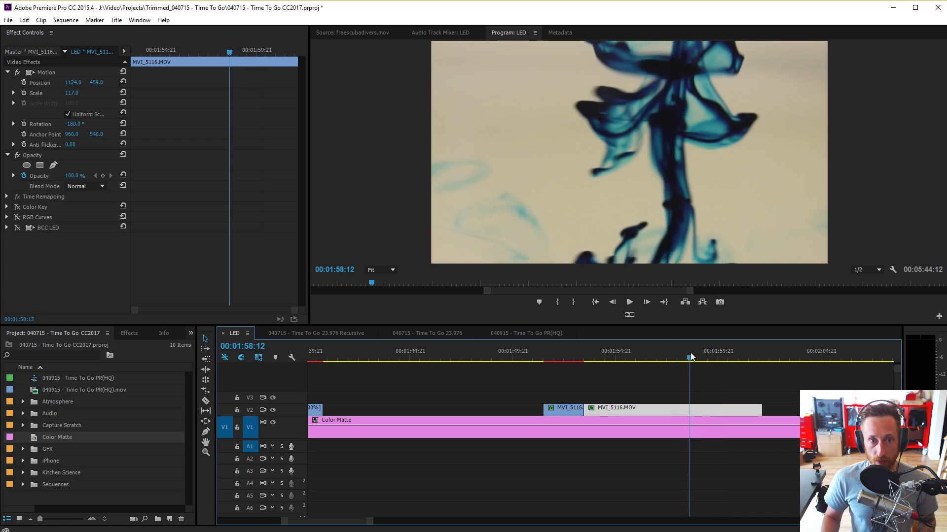
{"action": "mouse_move", "coordinate": [690, 356]}
{"action": "left_mouse_down"}
{"action": "mouse_move", "coordinate": [721, 349]}
{"action": "mouse_move", "coordinate": [726, 356]}
{"action": "mouse_move", "coordinate": [610, 360]}
{"action": "mouse_move", "coordinate": [746, 354]}
{"action": "mouse_move", "coordinate": [625, 364]}
{"action": "mouse_move", "coordinate": [724, 362]}
{"action": "mouse_move", "coordinate": [694, 360]}
{"action": "left_mouse_up"}
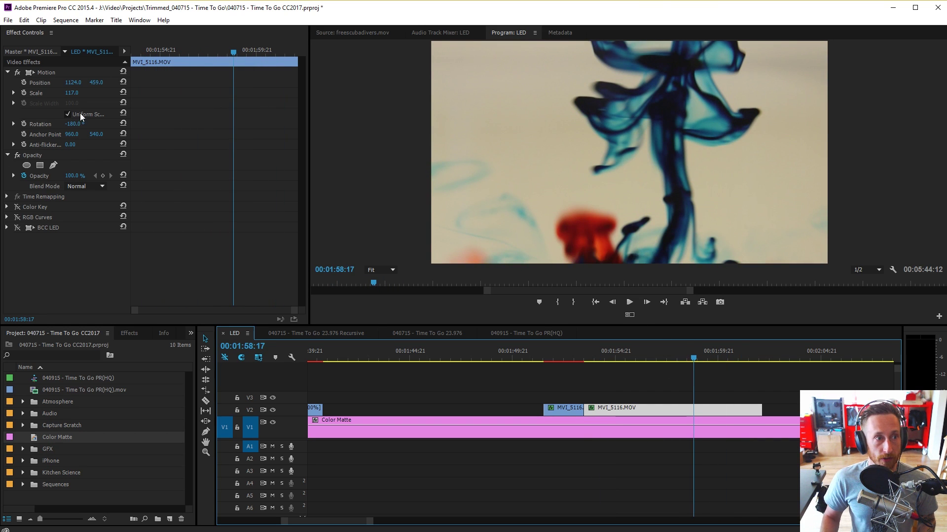
{"action": "mouse_move", "coordinate": [80, 123]}
{"action": "left_mouse_down"}
{"action": "mouse_move", "coordinate": [93, 124]}
{"action": "mouse_move", "coordinate": [81, 124]}
{"action": "left_mouse_up"}
{"action": "key", "text": "space"}
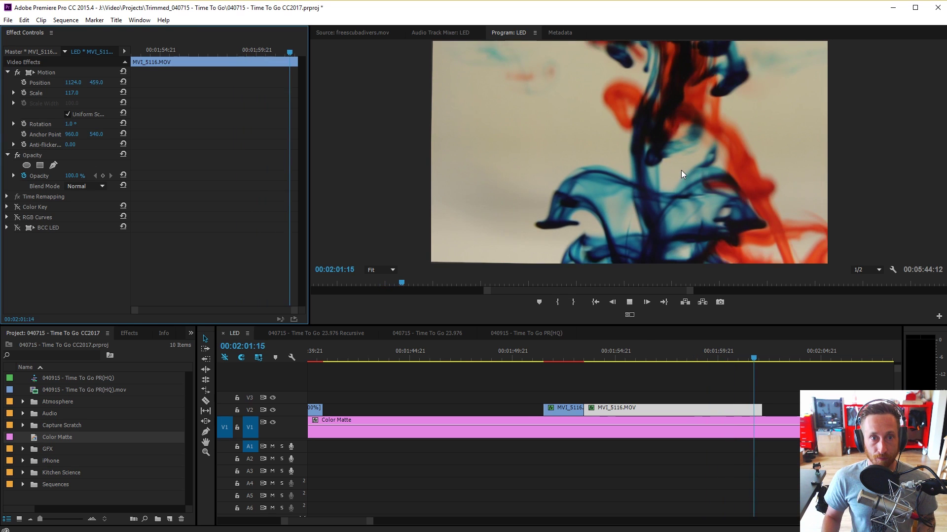
{"action": "left_click", "coordinate": [605, 350]}
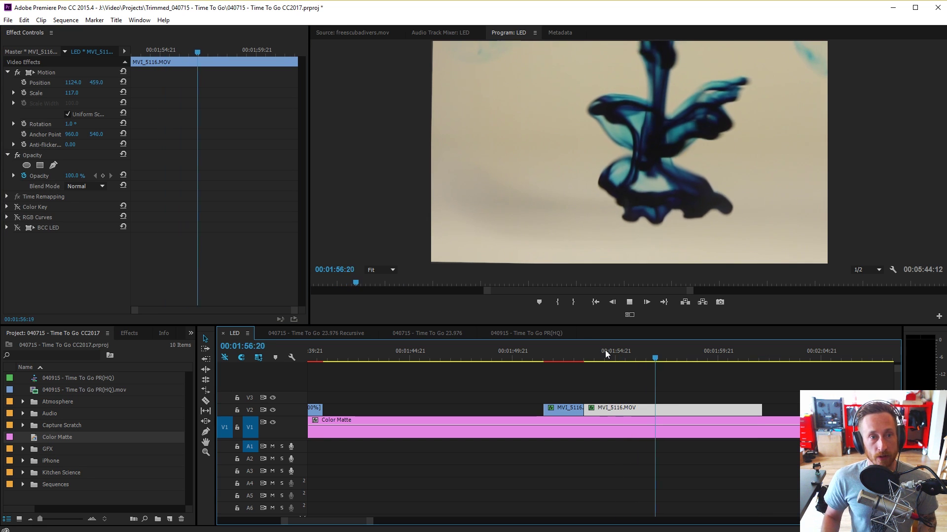
Restore the ink clip's -180° rotation and re-enable Color Key after comparing it off and on
{"action": "key", "text": "space"}
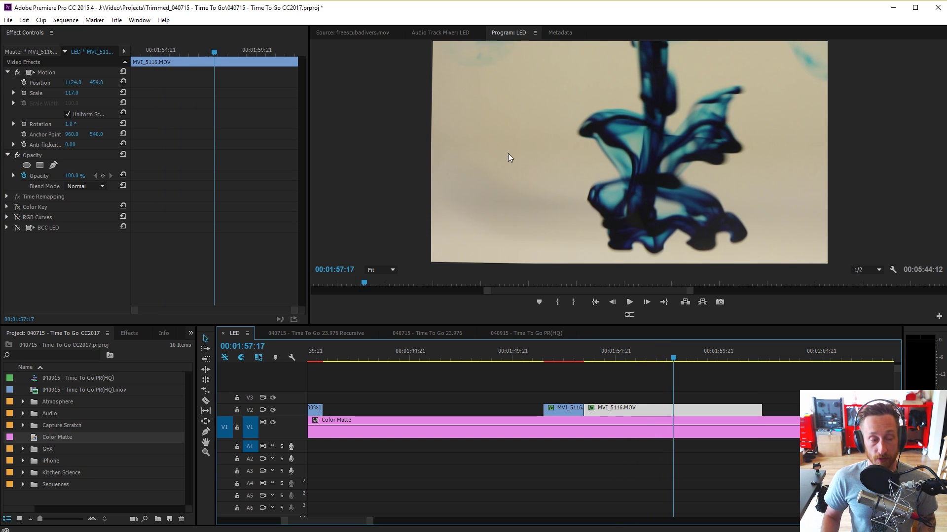
{"action": "left_click", "coordinate": [18, 207]}
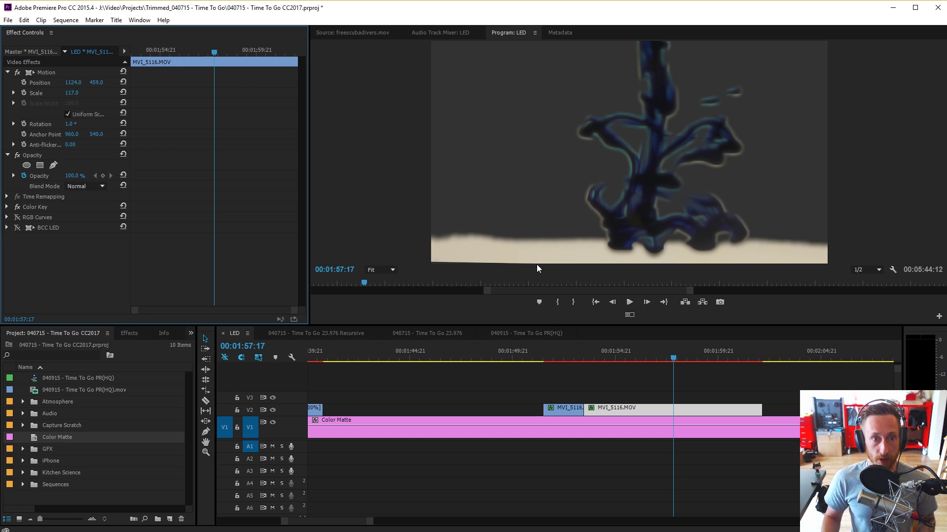
{"action": "key", "text": "ctrl+z"}
{"action": "key", "text": "ctrl+z"}
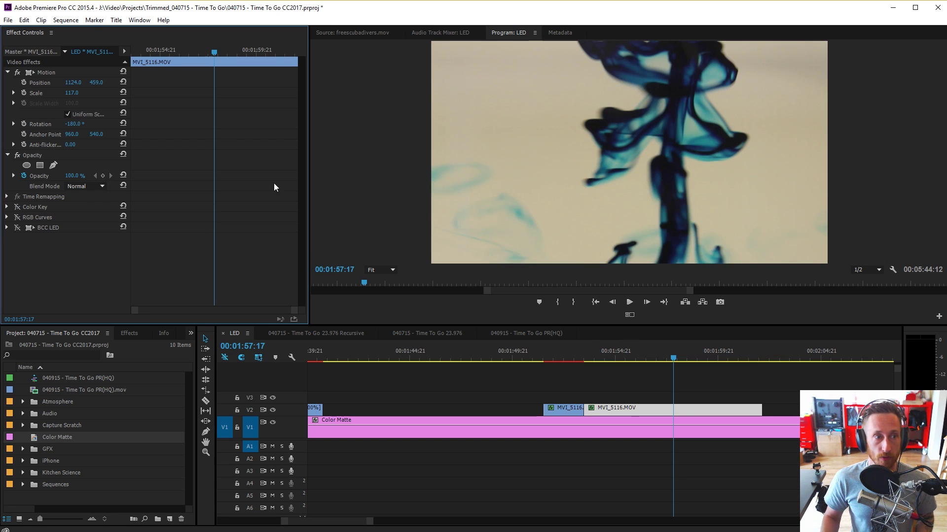
{"action": "left_click", "coordinate": [19, 207]}
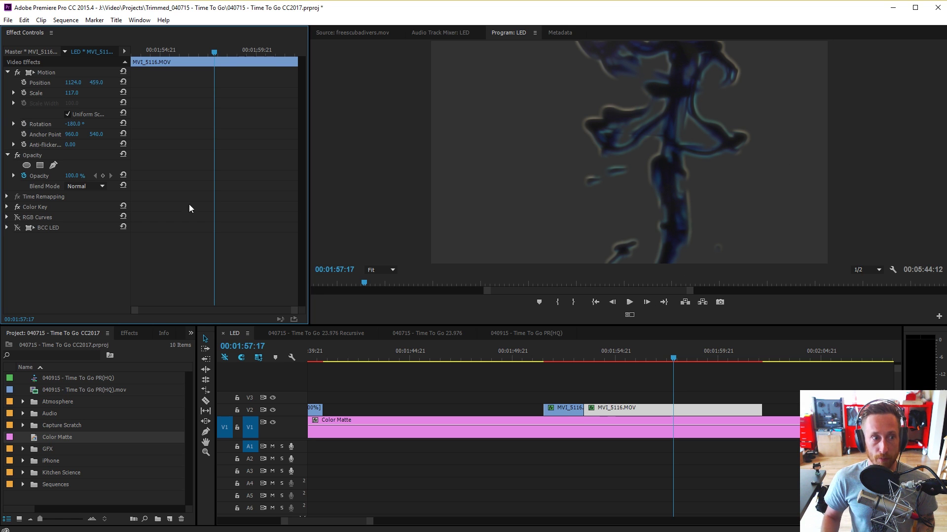
{"action": "left_click", "coordinate": [18, 207]}
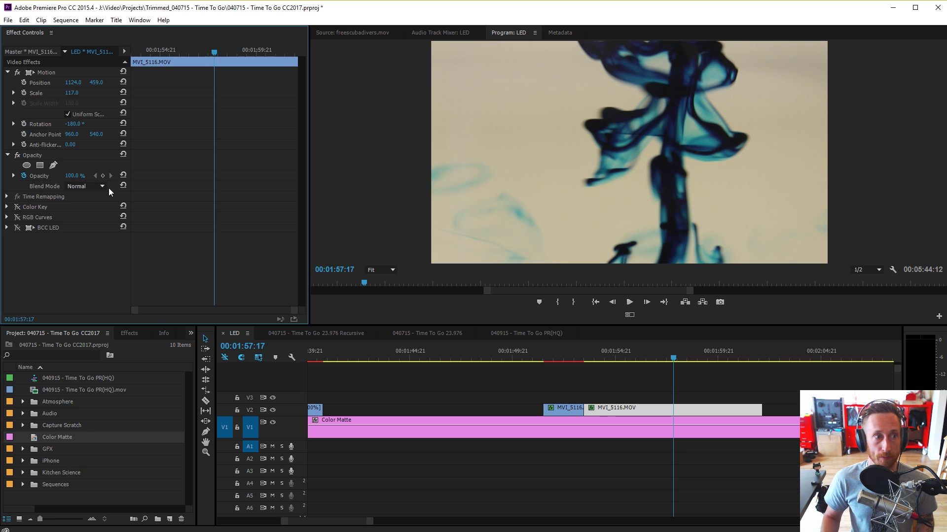
{"action": "left_click", "coordinate": [18, 207]}
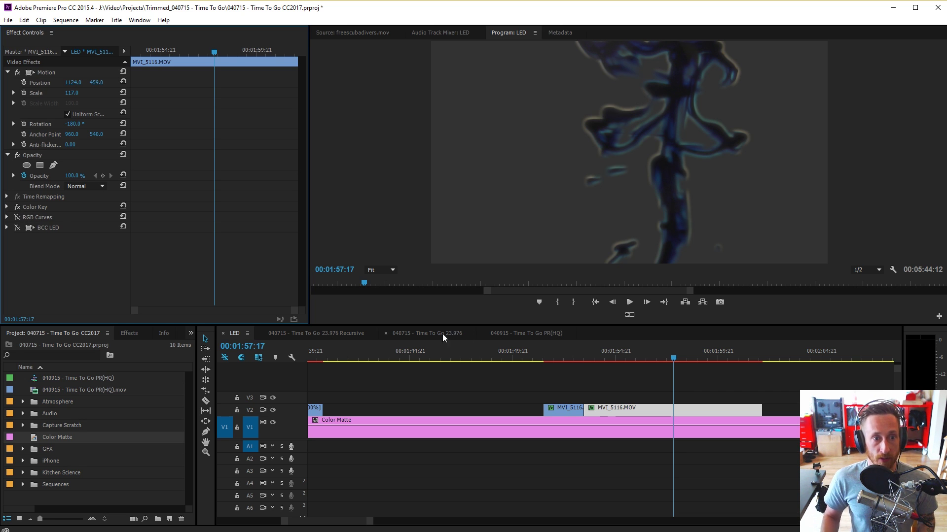
Expand the ink clip's Color Key settings and arm the Key Color eyedropper
{"action": "left_click", "coordinate": [522, 334]}
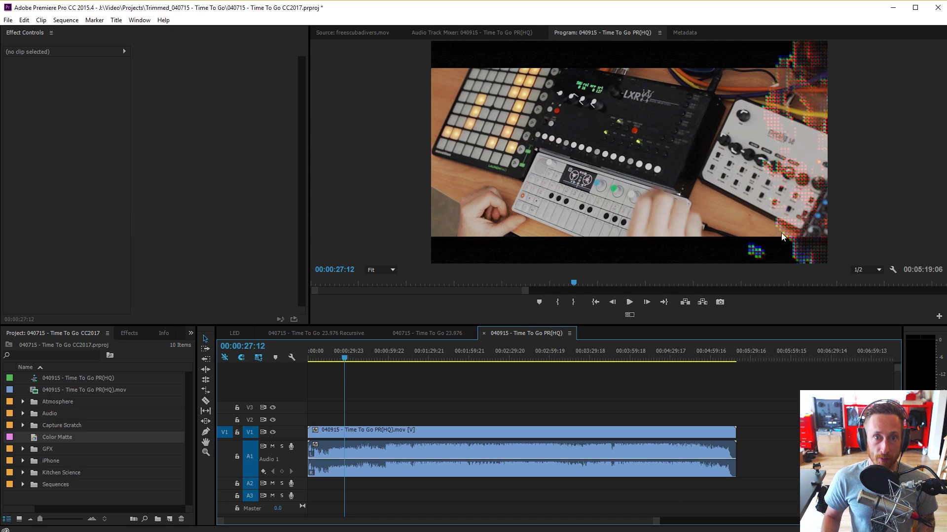
{"action": "left_click", "coordinate": [234, 333]}
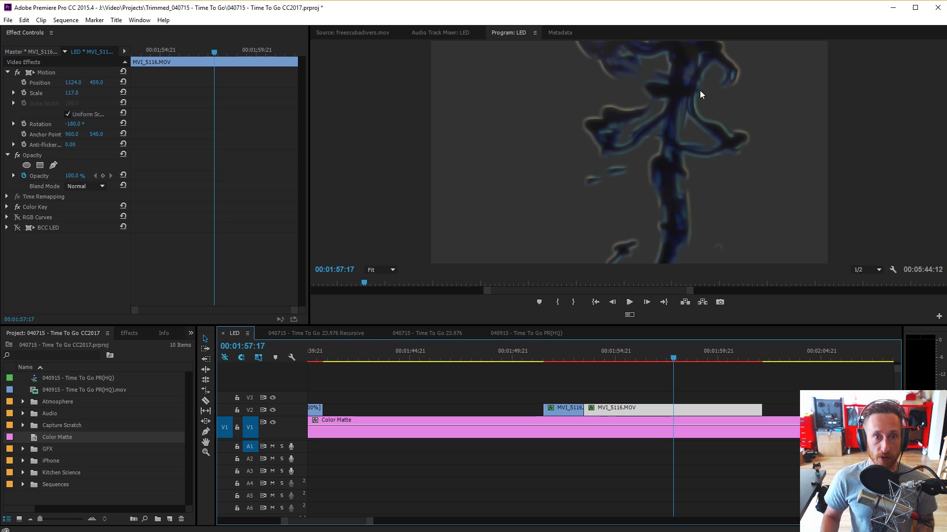
{"action": "left_click", "coordinate": [8, 208]}
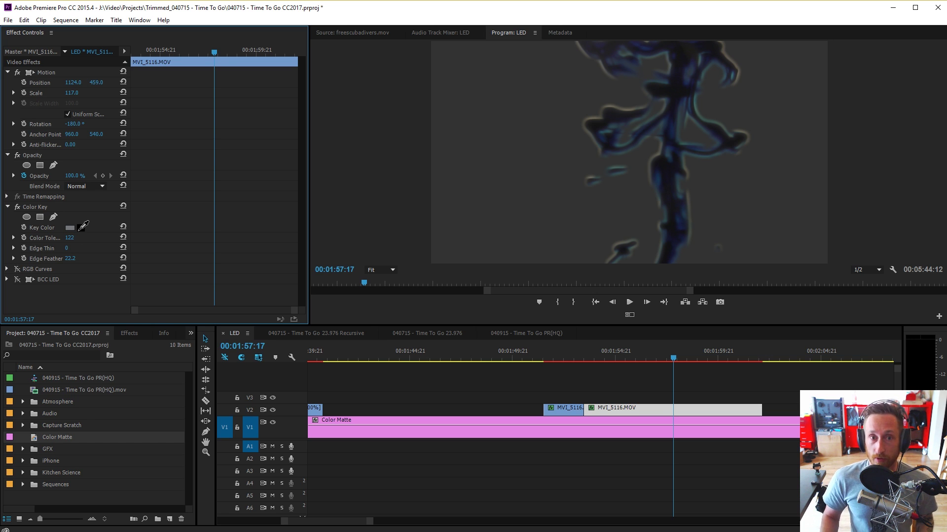
{"action": "left_click", "coordinate": [81, 227]}
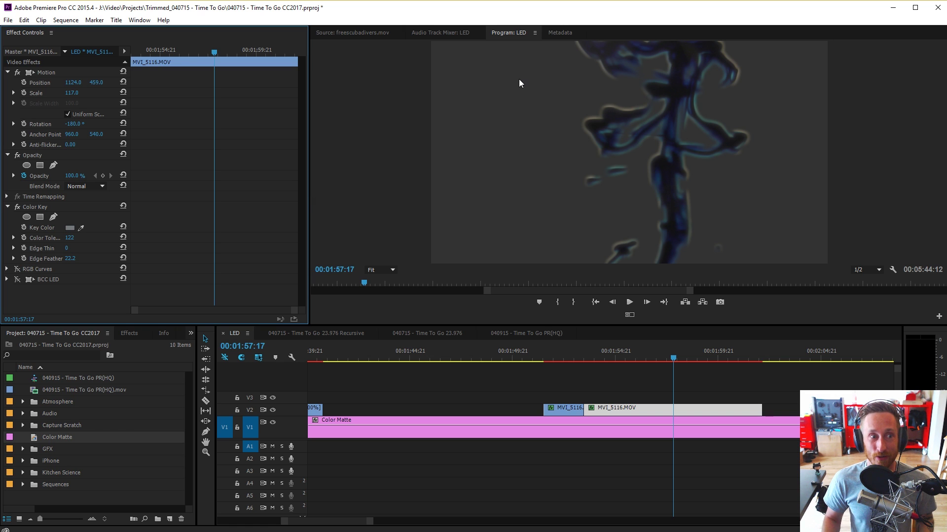
{"action": "left_click", "coordinate": [30, 207]}
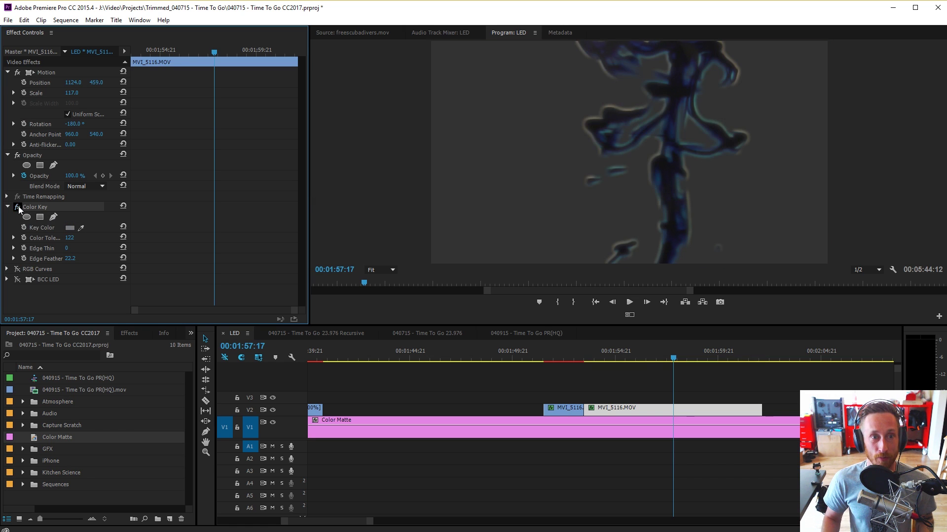
{"action": "left_click", "coordinate": [81, 228]}
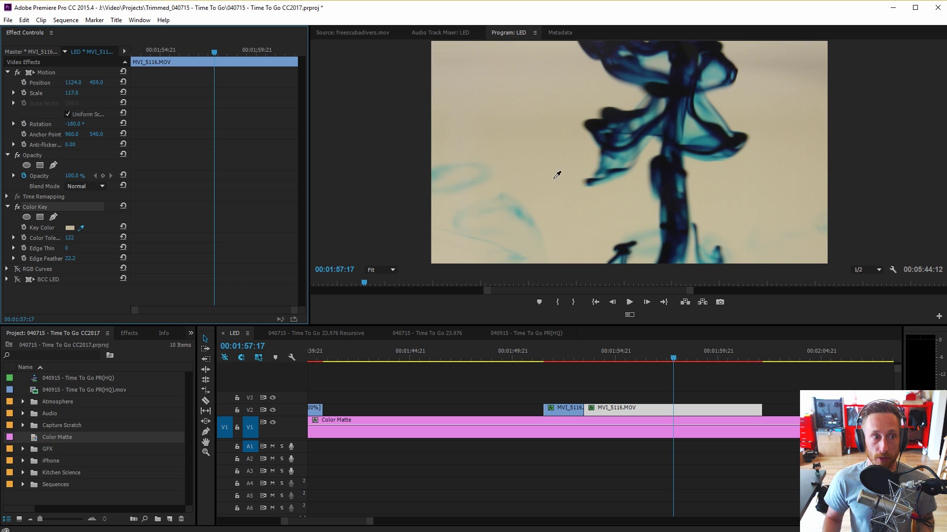
Key out the beige background with the eyedropper, set Edge Feather to 19.8, and re-enable RGB Curves
{"action": "left_click", "coordinate": [546, 173]}
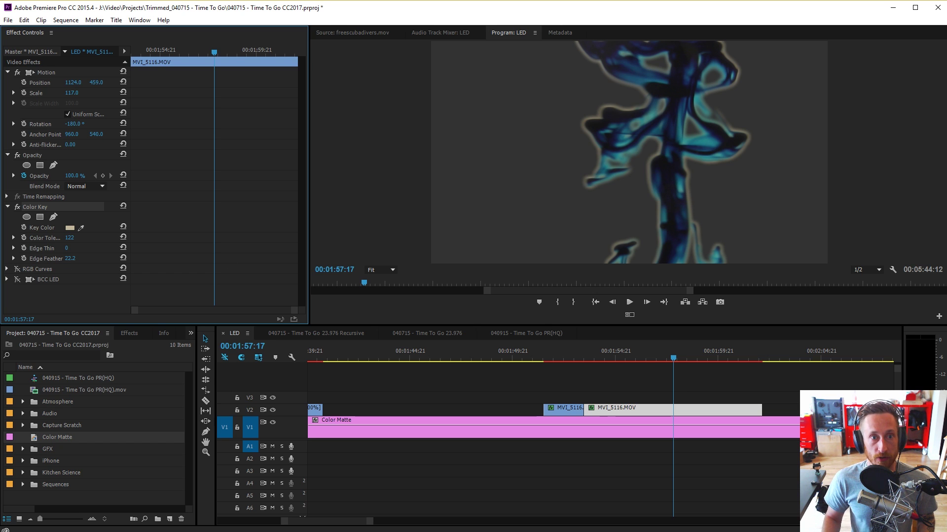
{"action": "mouse_move", "coordinate": [70, 259]}
{"action": "left_mouse_down"}
{"action": "mouse_move", "coordinate": [47, 259]}
{"action": "mouse_move", "coordinate": [74, 258]}
{"action": "left_mouse_up"}
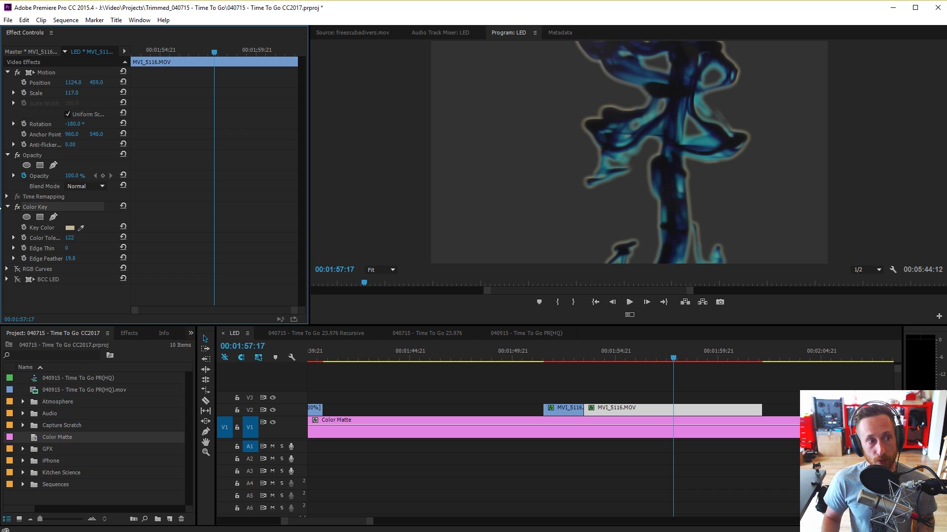
{"action": "left_click", "coordinate": [8, 207]}
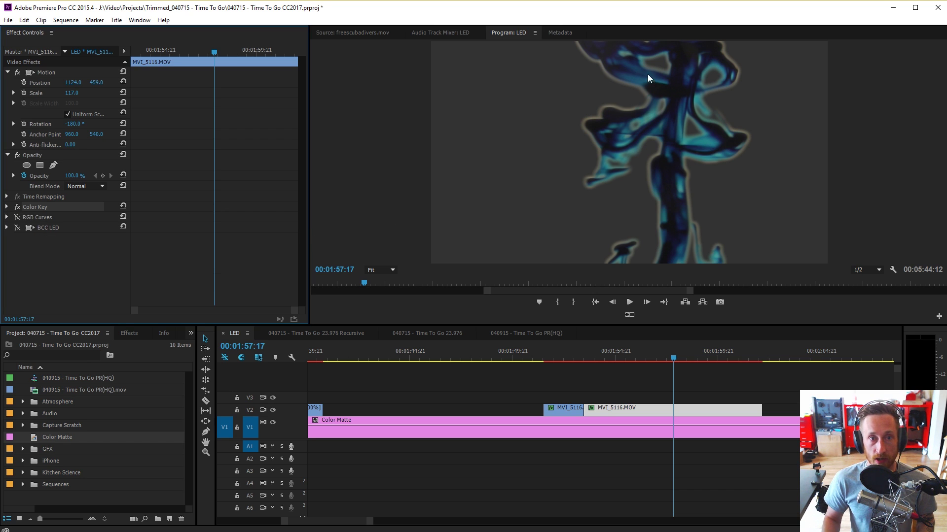
{"action": "left_click", "coordinate": [17, 217]}
Bend the RGB Curves Master curve upward into an S-curve to brighten the cyan ink
{"action": "left_click", "coordinate": [7, 218]}
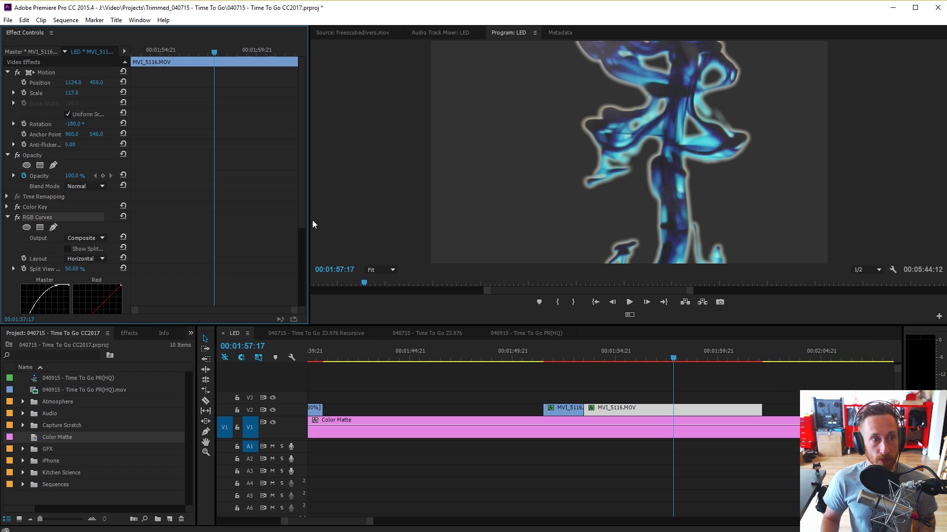
{"action": "scroll", "coordinate": [299, 241], "scroll_direction": "down", "scroll_amount": 3}
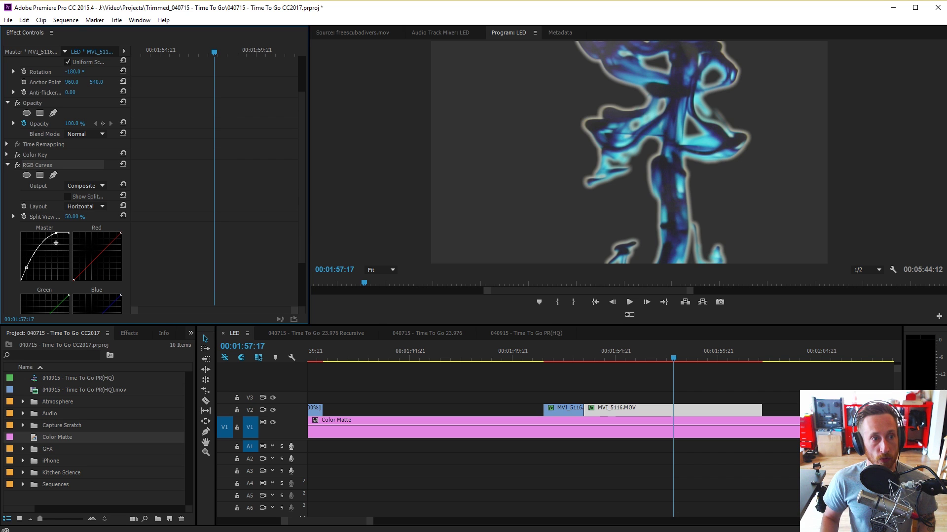
{"action": "mouse_move", "coordinate": [64, 245]}
{"action": "left_mouse_down"}
{"action": "mouse_move", "coordinate": [70, 259]}
{"action": "mouse_move", "coordinate": [50, 235]}
{"action": "left_mouse_up"}
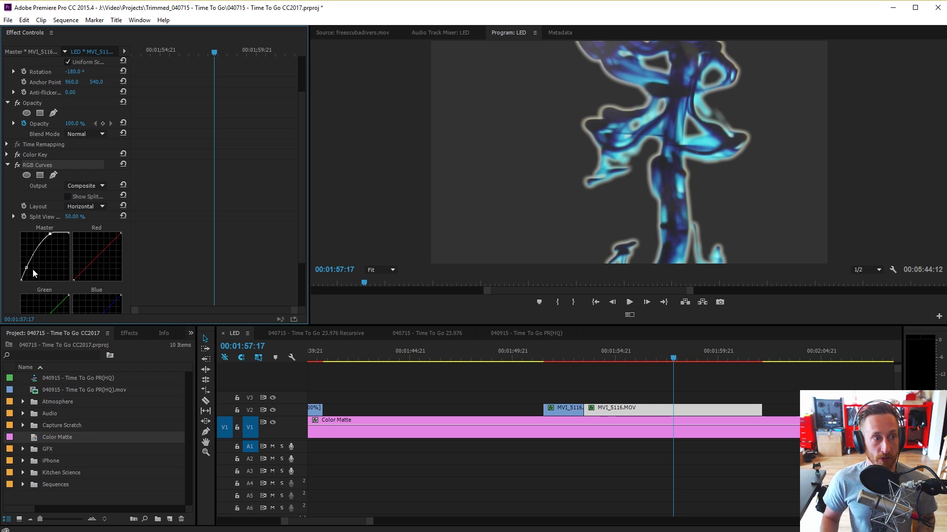
{"action": "left_click_drag", "start_coordinate": [49, 235], "coordinate": [61, 232]}
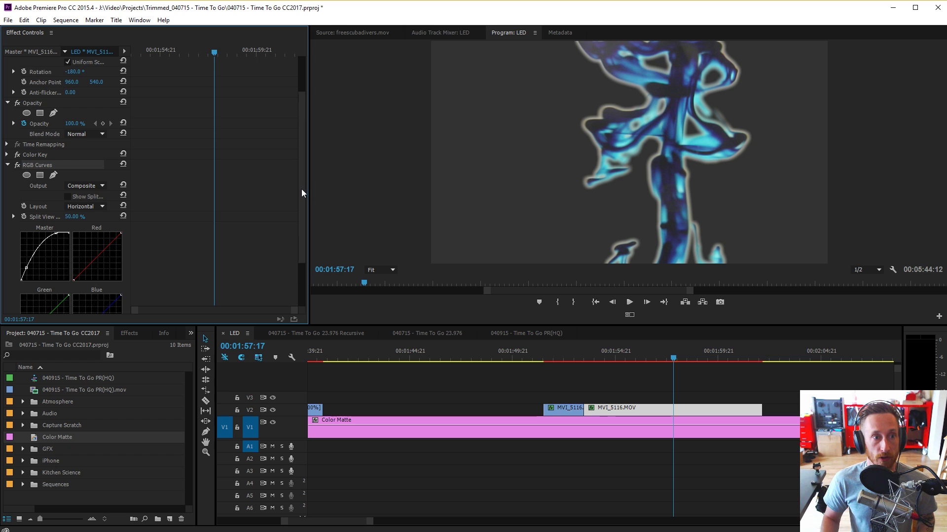
{"action": "scroll", "coordinate": [170, 259], "scroll_direction": "down", "scroll_amount": 2}
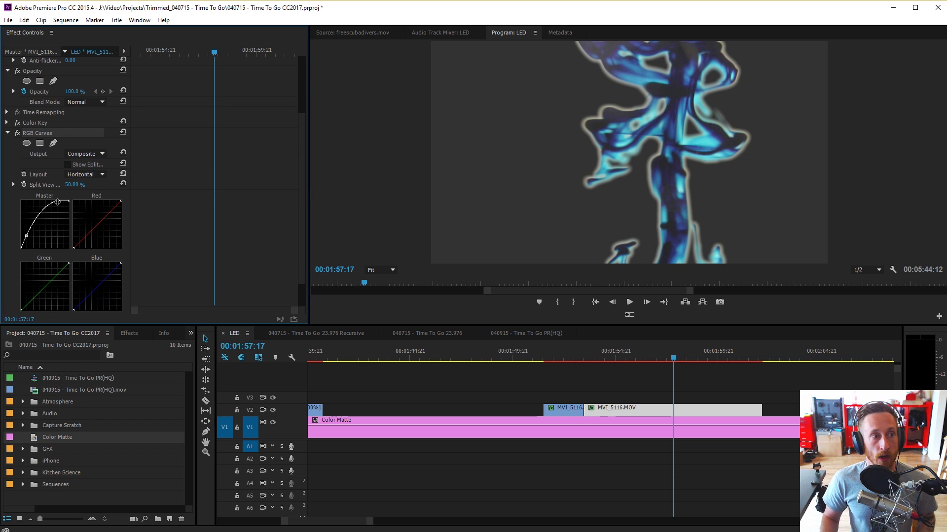
{"action": "mouse_move", "coordinate": [58, 203]}
{"action": "left_mouse_down"}
{"action": "mouse_move", "coordinate": [58, 218]}
{"action": "mouse_move", "coordinate": [48, 203]}
{"action": "left_mouse_up"}
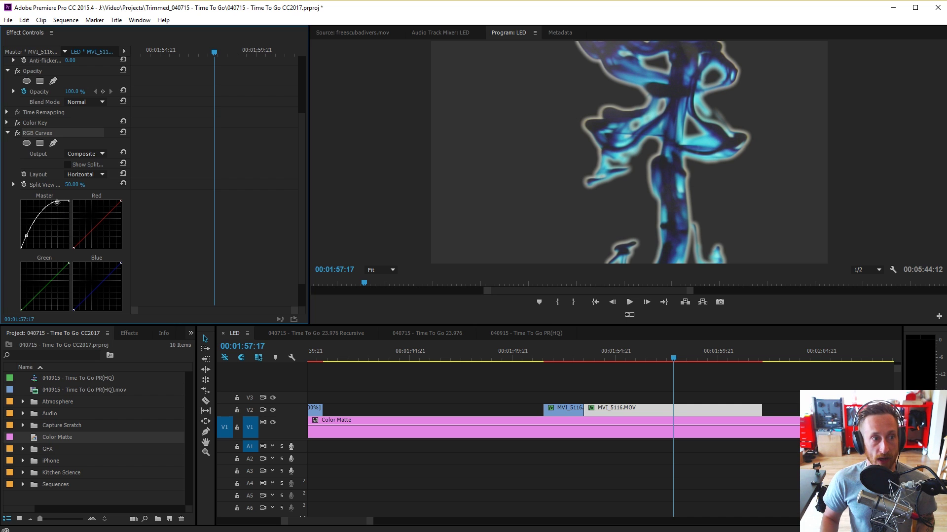
{"action": "left_click", "coordinate": [8, 133]}
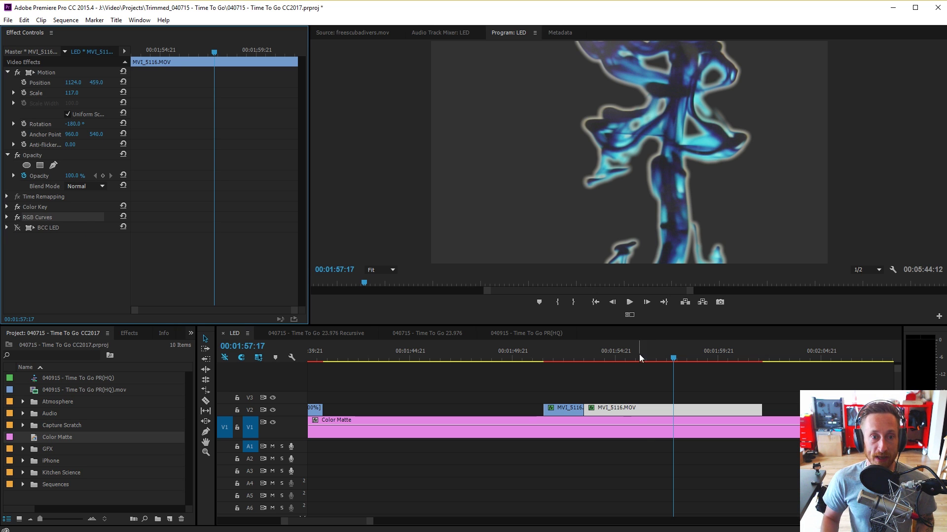
{"action": "left_click", "coordinate": [614, 356]}
Switch on BCC LED for the ink clip and expand its dot size 7.00, gap 1.00 parameters
{"action": "left_click", "coordinate": [17, 228]}
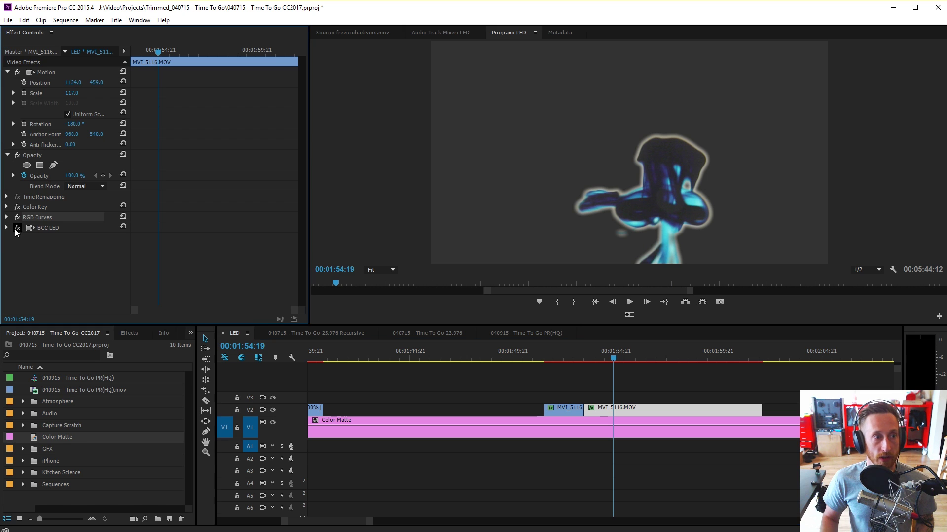
{"action": "key", "text": "space"}
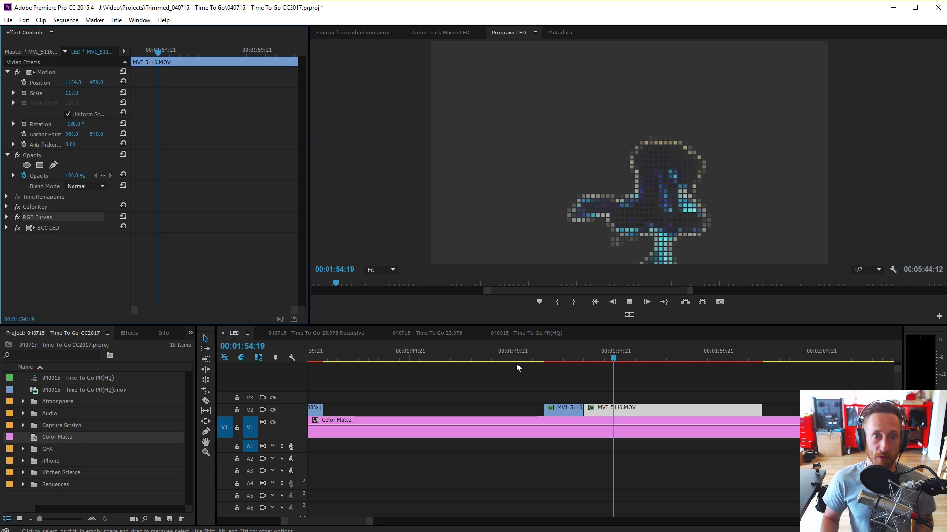
{"action": "left_click", "coordinate": [54, 226]}
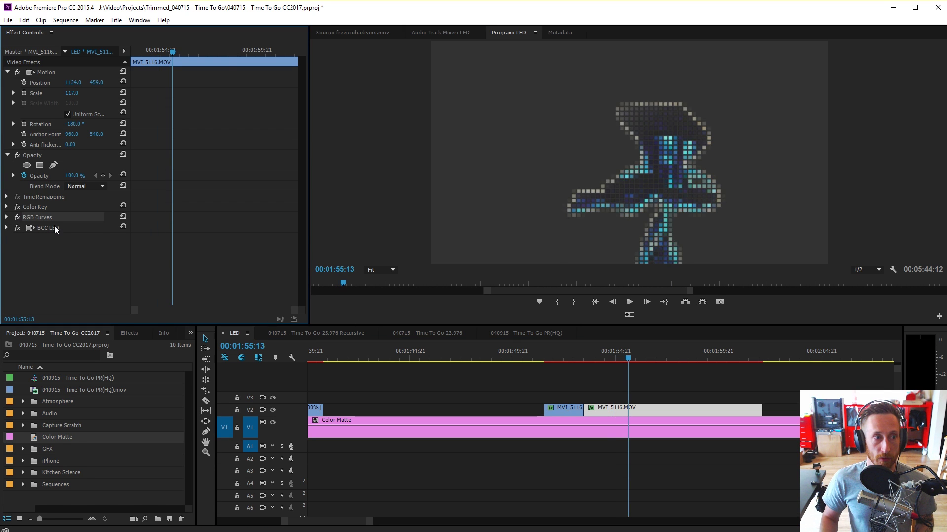
{"action": "left_click", "coordinate": [7, 227]}
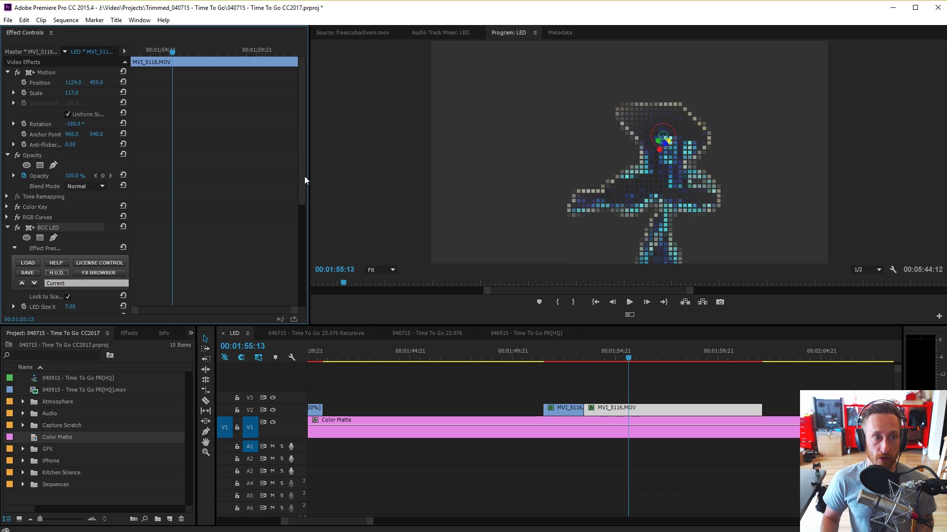
{"action": "left_click_drag", "start_coordinate": [303, 176], "coordinate": [312, 239]}
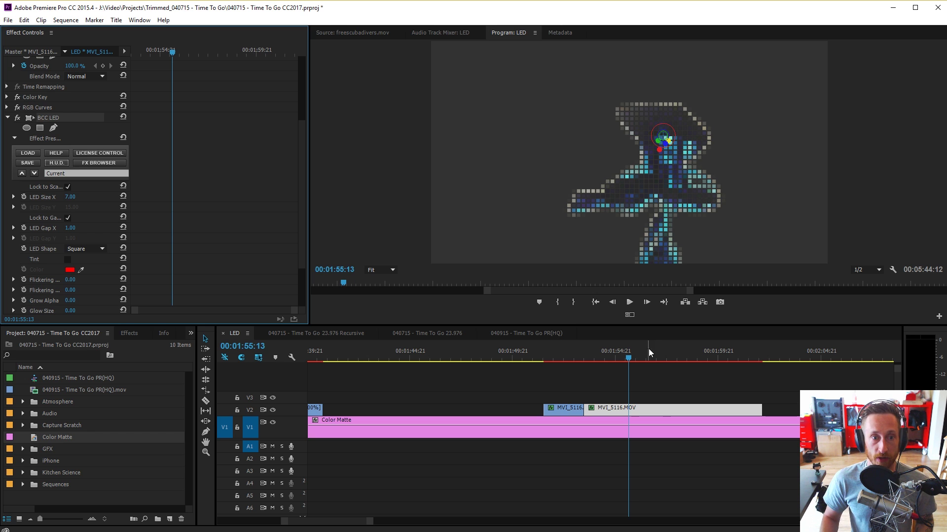
Review frames around 00:01:55–00:02:00, toggling BCC LED off and on to compare
{"action": "left_click_drag", "start_coordinate": [649, 348], "coordinate": [725, 357]}
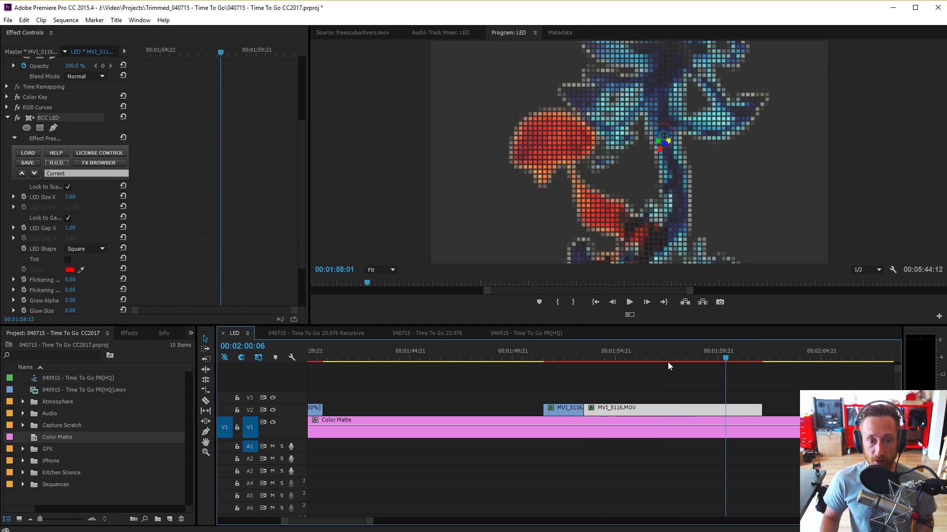
{"action": "left_click_drag", "start_coordinate": [668, 366], "coordinate": [721, 358]}
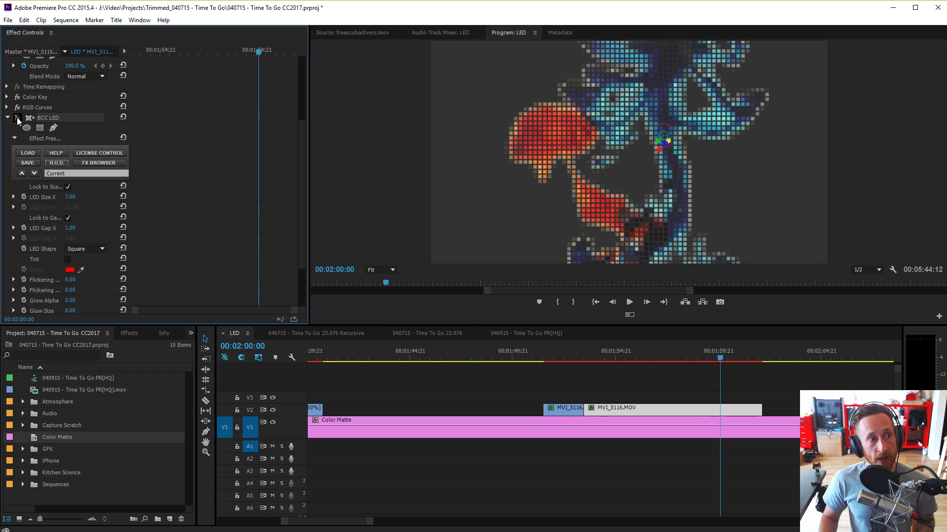
{"action": "left_click", "coordinate": [18, 119]}
{"action": "left_click", "coordinate": [18, 118]}
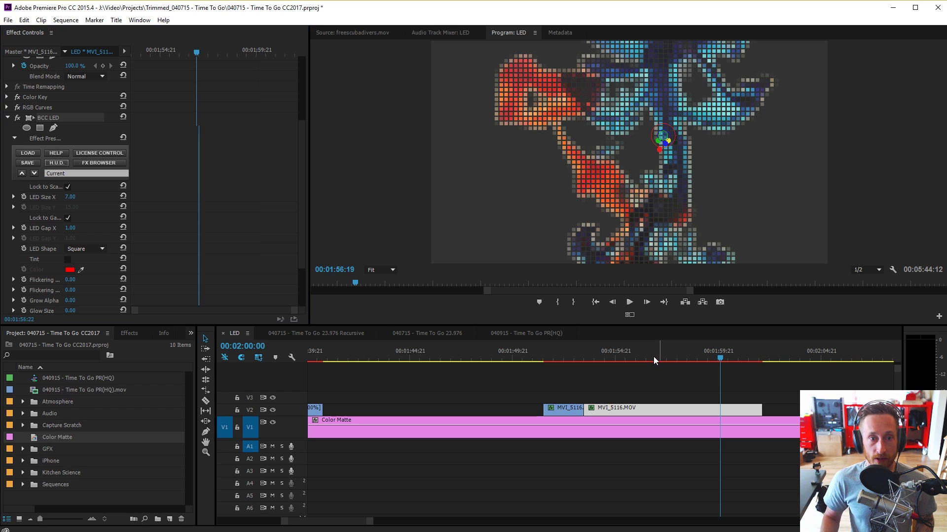
{"action": "left_click_drag", "start_coordinate": [647, 360], "coordinate": [631, 359]}
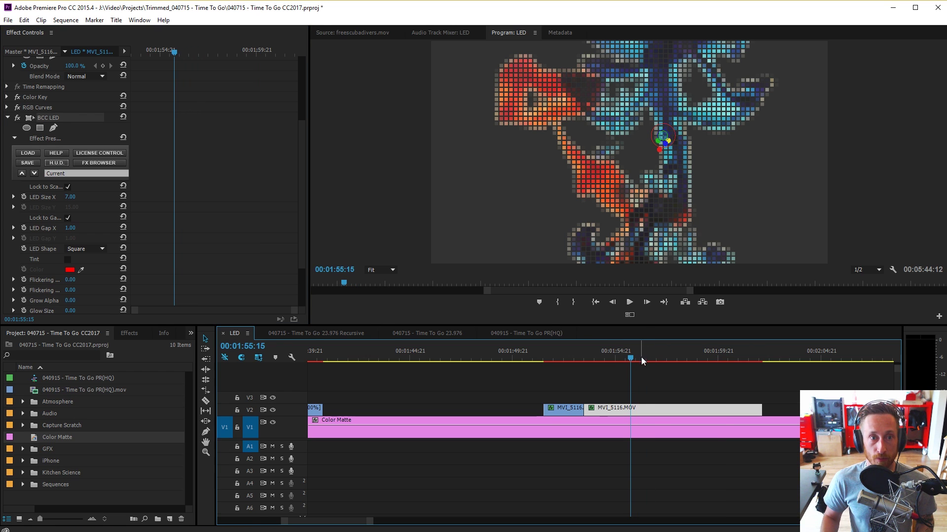
{"action": "left_click", "coordinate": [677, 359]}
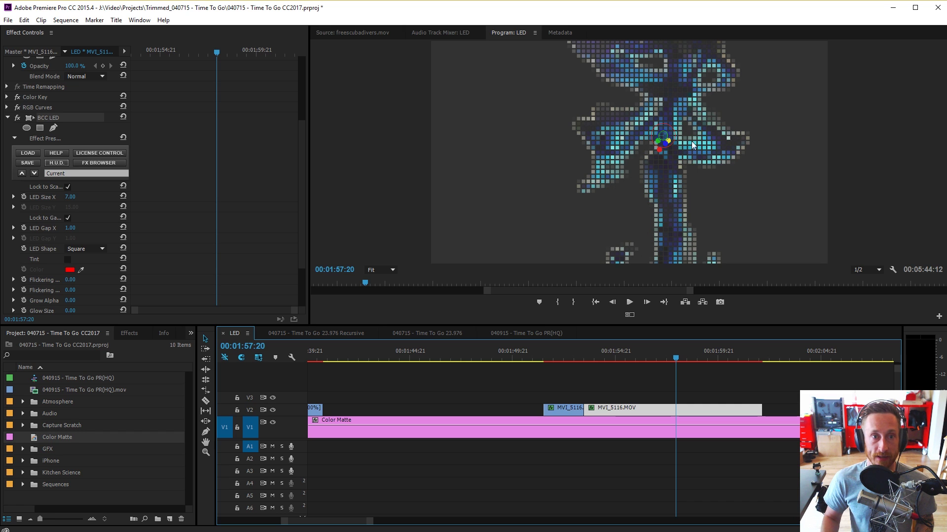
Scrub BCC LED Size X between 1.00 and 100.00 and set playback resolution to 1/4
{"action": "left_click", "coordinate": [220, 229]}
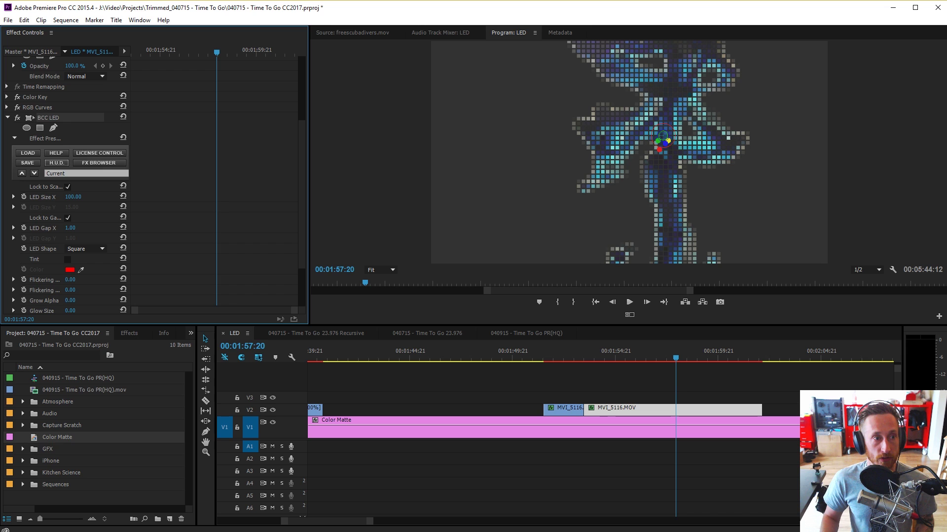
{"action": "left_click_drag", "start_coordinate": [73, 196], "coordinate": [59, 196]}
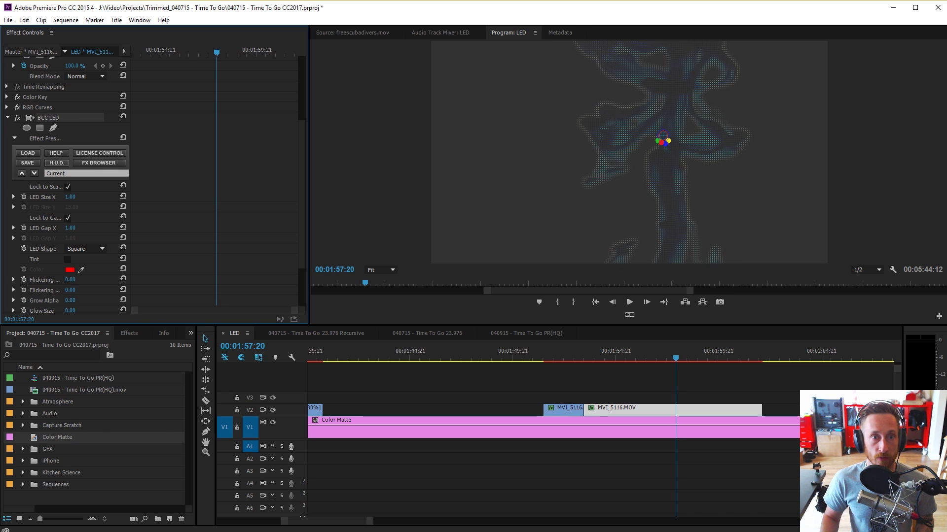
{"action": "left_click_drag", "start_coordinate": [70, 197], "coordinate": [86, 197]}
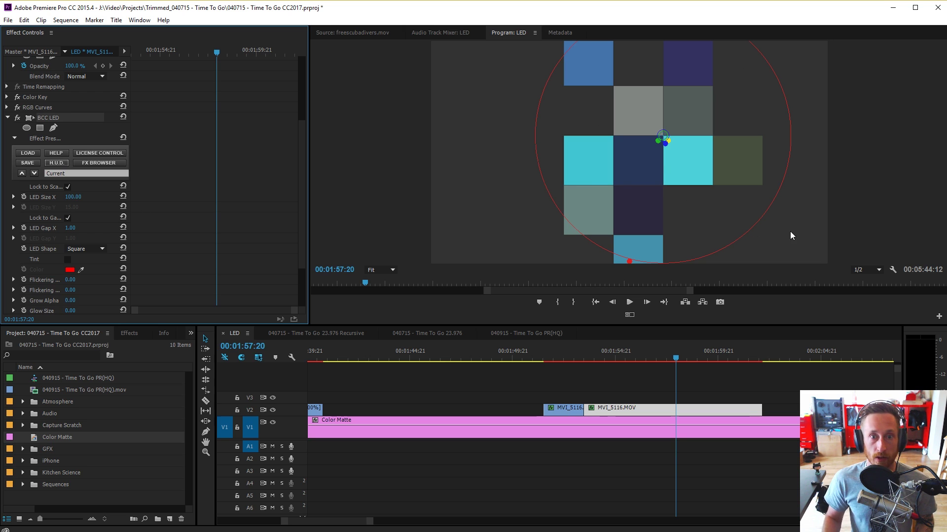
{"action": "left_click", "coordinate": [868, 270]}
{"action": "left_click", "coordinate": [872, 302]}
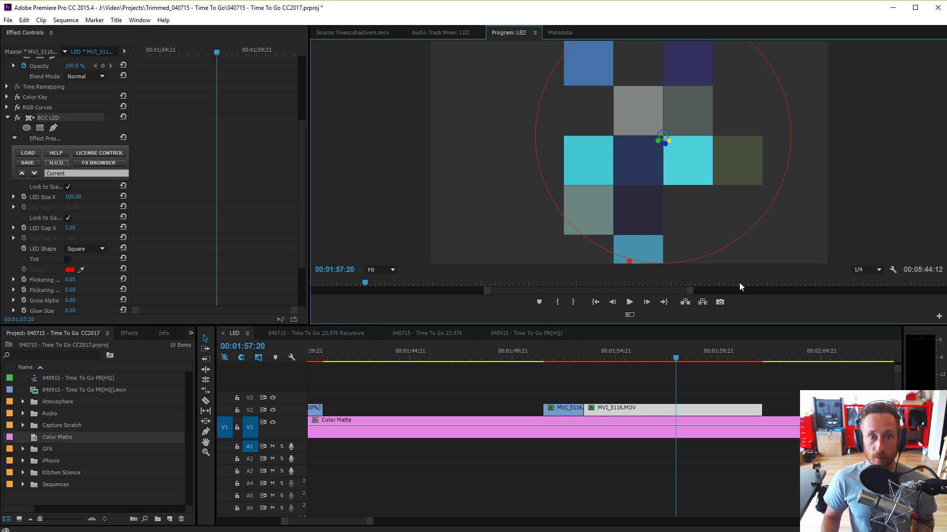
Preview the large LED squares from 00:01:55:21, then scrub LED Size X down for small squares
{"action": "left_click", "coordinate": [636, 351]}
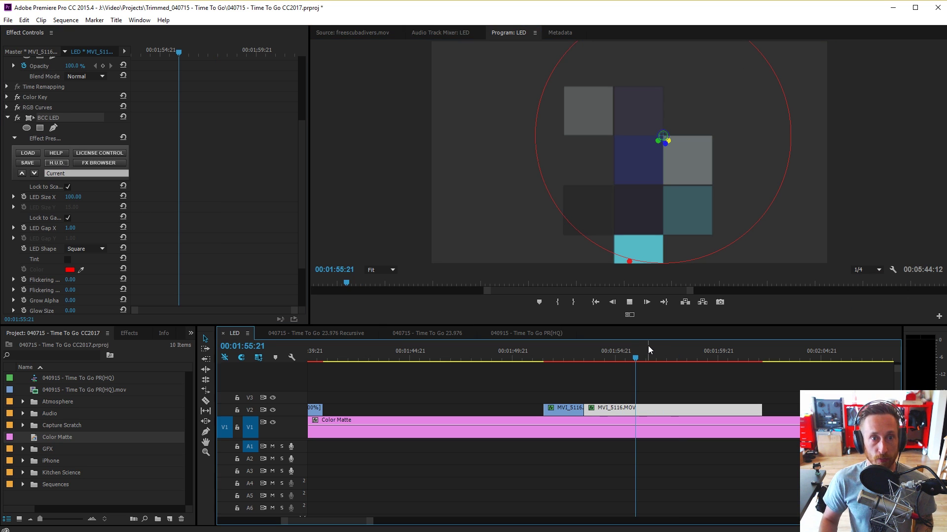
{"action": "key", "text": "space"}
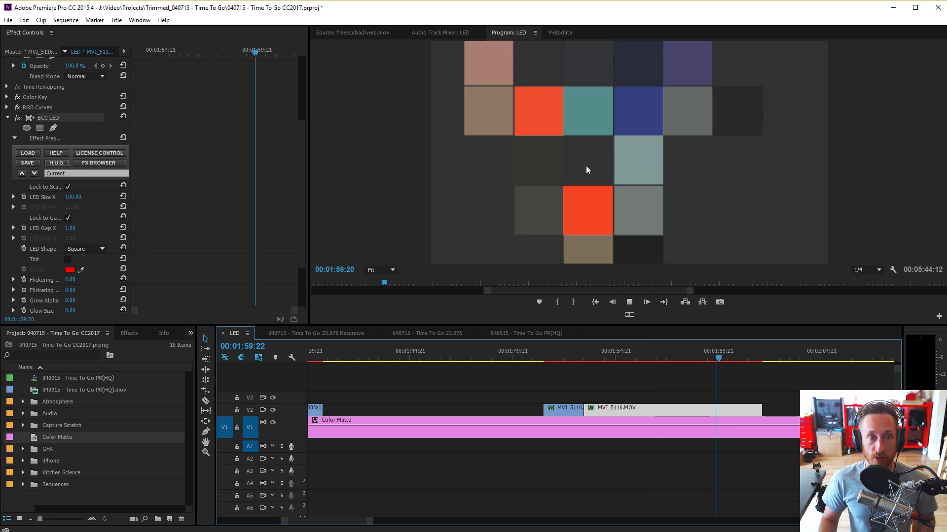
{"action": "key", "text": "space"}
{"action": "left_click", "coordinate": [654, 358]}
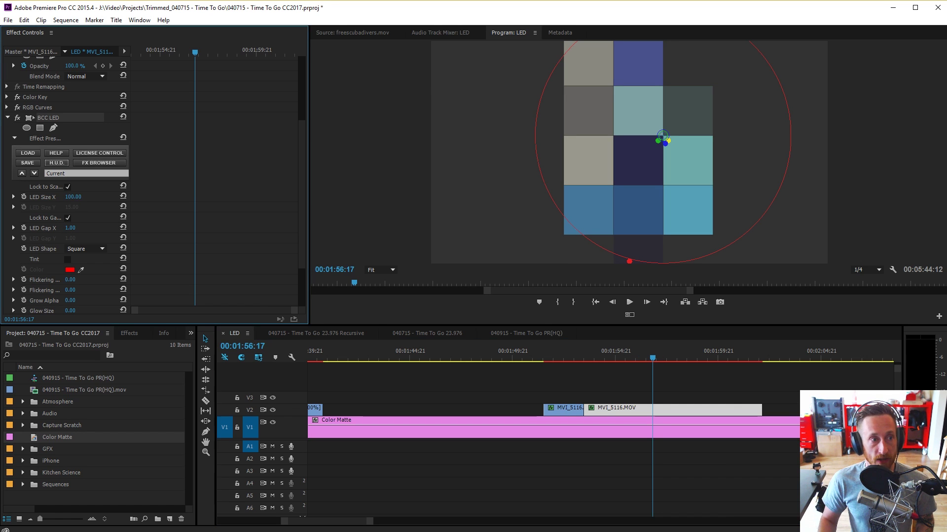
{"action": "left_click_drag", "start_coordinate": [72, 196], "coordinate": [76, 197]}
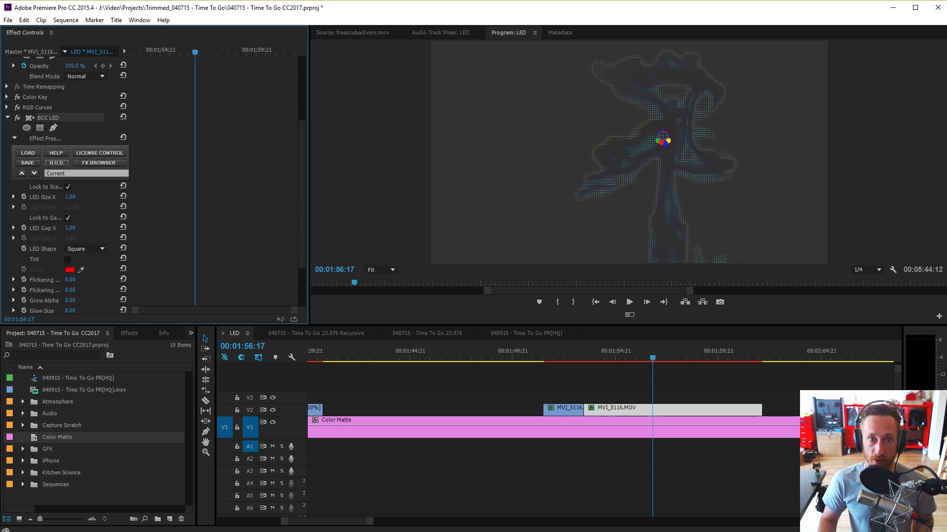
Preview from 00:01:56:17, then enter 100 as the LED Size X value
{"action": "key", "text": "space"}
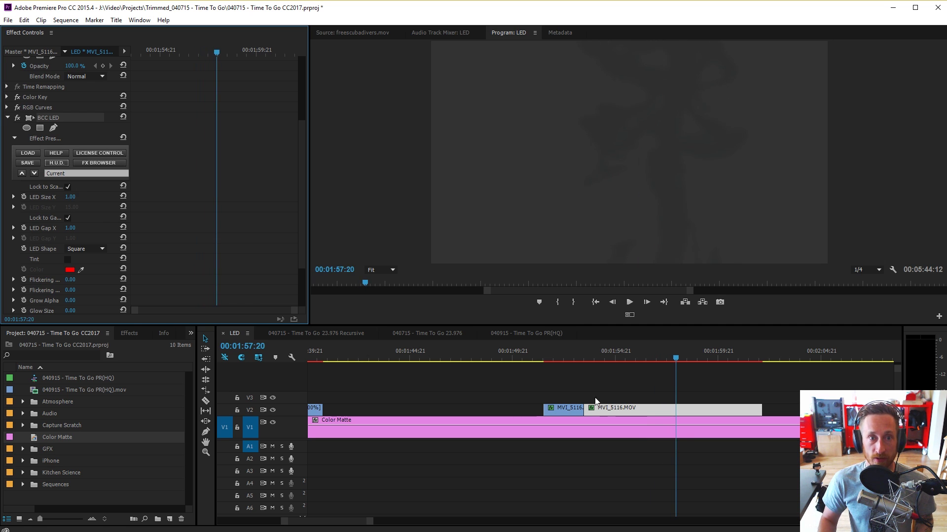
{"action": "left_click", "coordinate": [636, 356]}
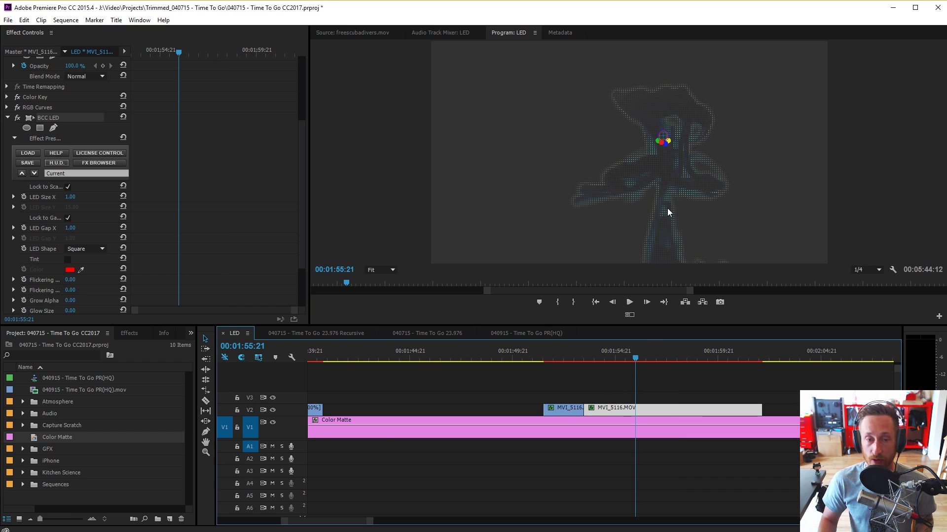
{"action": "left_click", "coordinate": [70, 197]}
{"action": "type", "text": "100"}
{"action": "key", "text": "Return"}
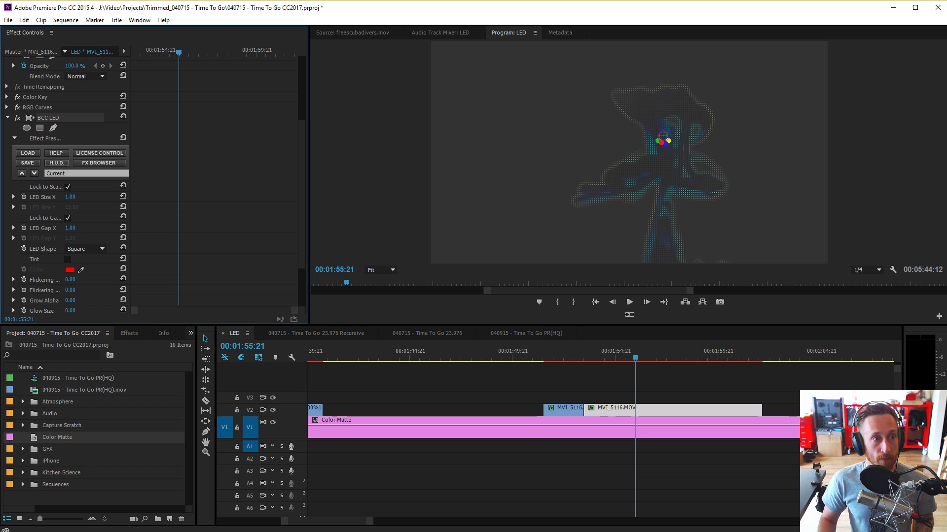
Reduce LED Size X to 83.00 and preview the clip around 00:01:54:06–00:01:56:00
{"action": "left_click_drag", "start_coordinate": [70, 196], "coordinate": [61, 196]}
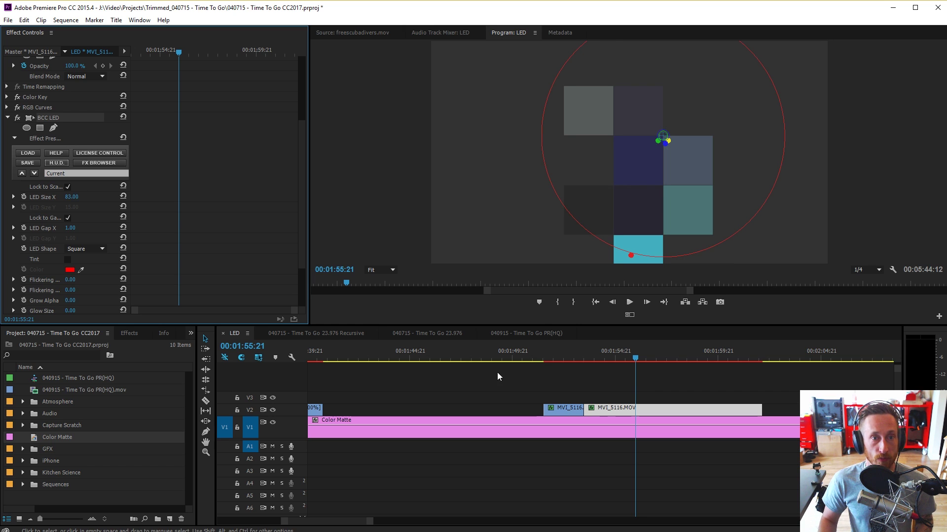
{"action": "left_click", "coordinate": [601, 359]}
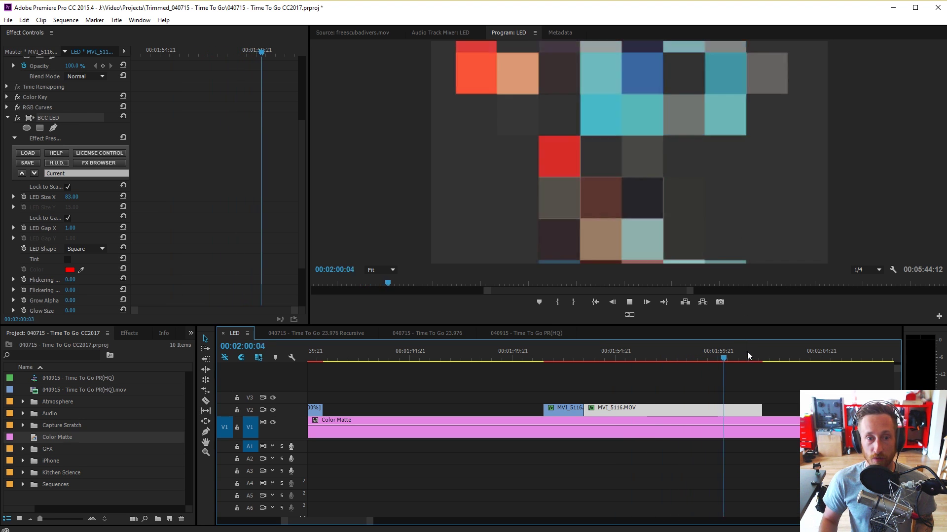
{"action": "left_click", "coordinate": [638, 357]}
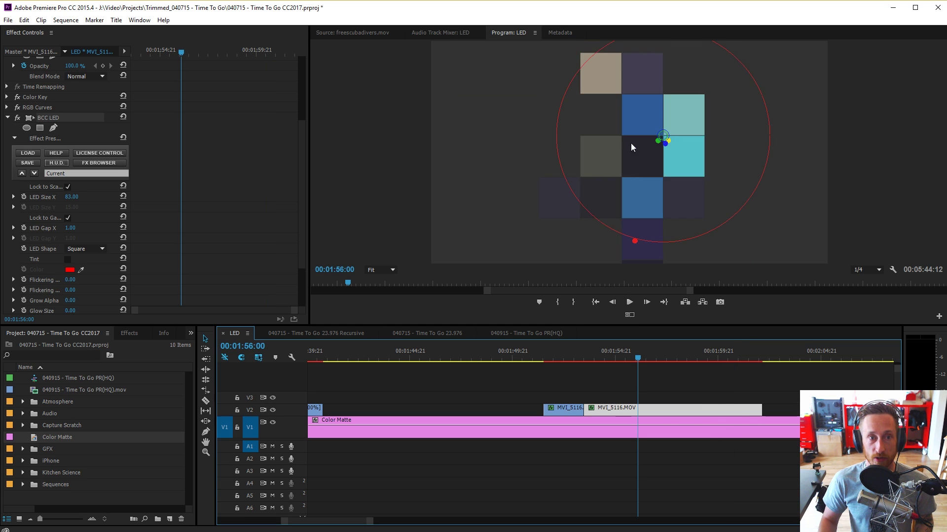
{"action": "key", "text": "space"}
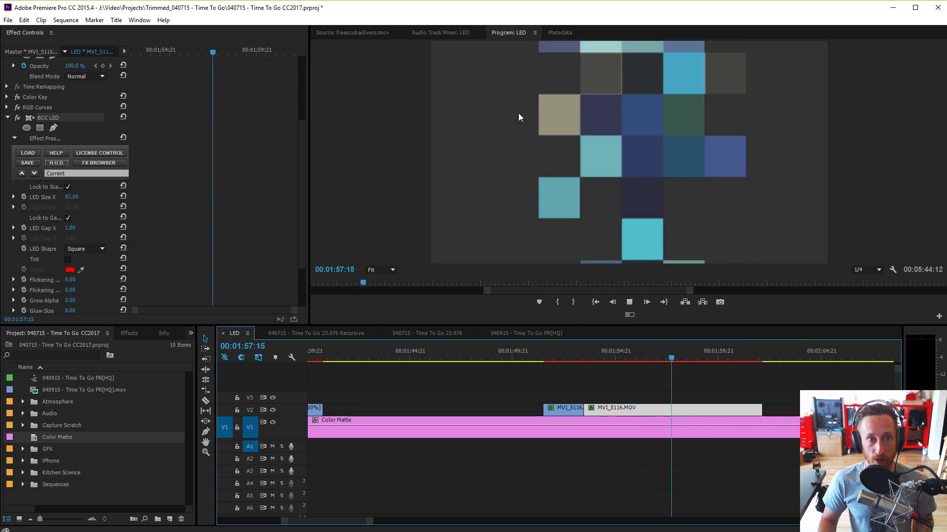
{"action": "key", "text": "space"}
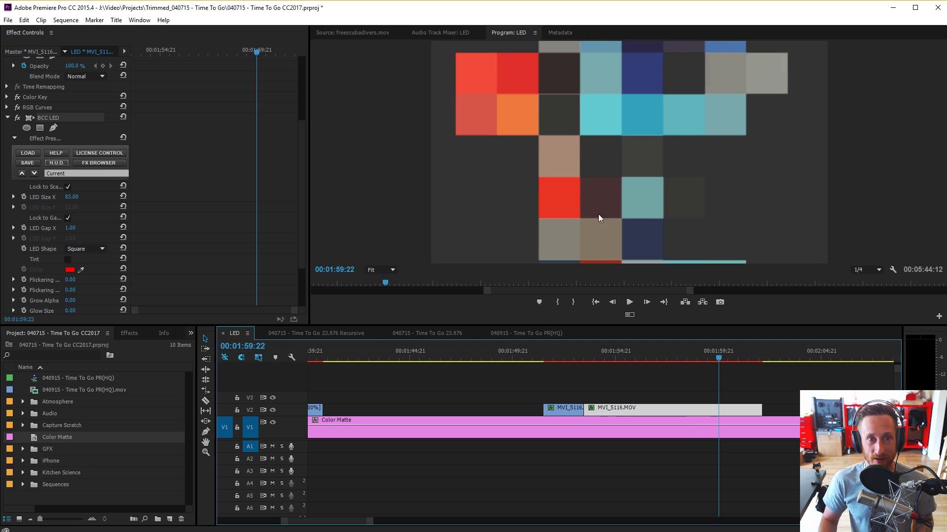
{"action": "left_click_drag", "start_coordinate": [641, 353], "coordinate": [714, 353]}
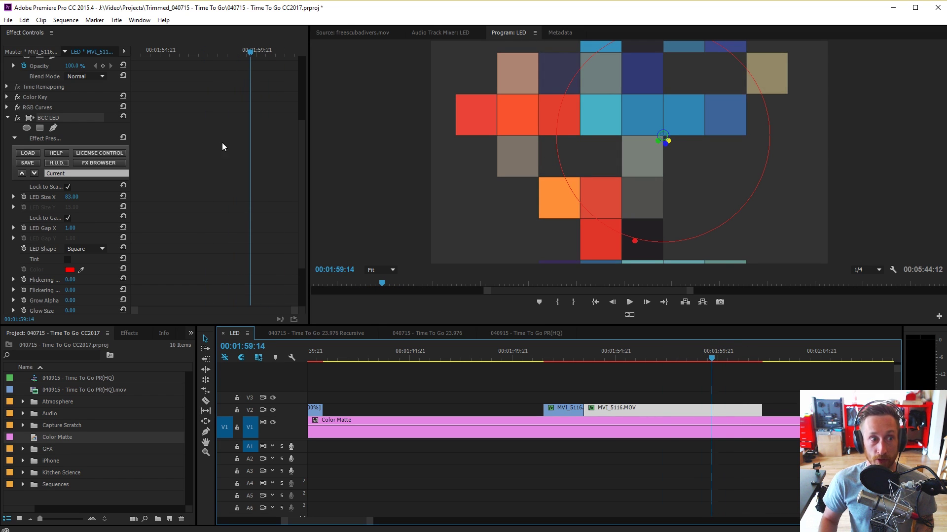
Shrink LED Size X again, replay, and stop at 00:01:56:19 with the timeline zoomed out
{"action": "left_click_drag", "start_coordinate": [70, 197], "coordinate": [41, 197]}
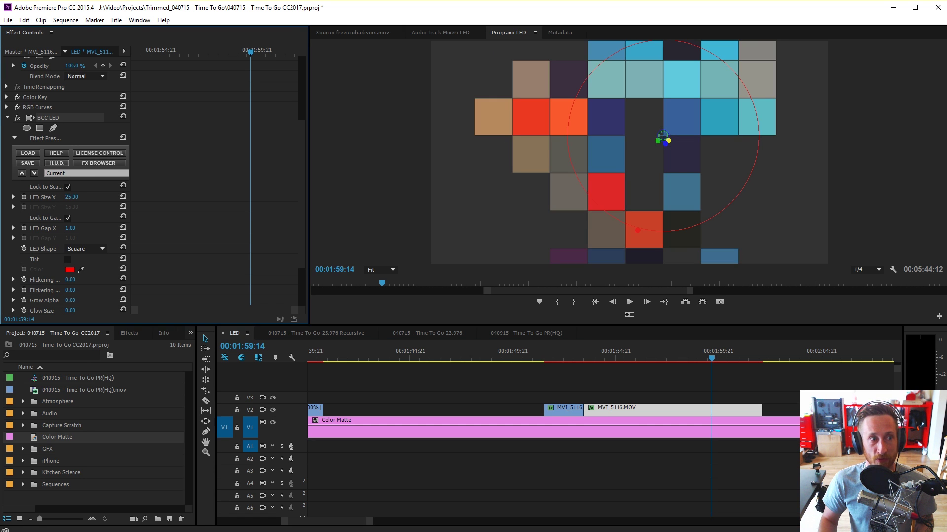
{"action": "key", "text": "space"}
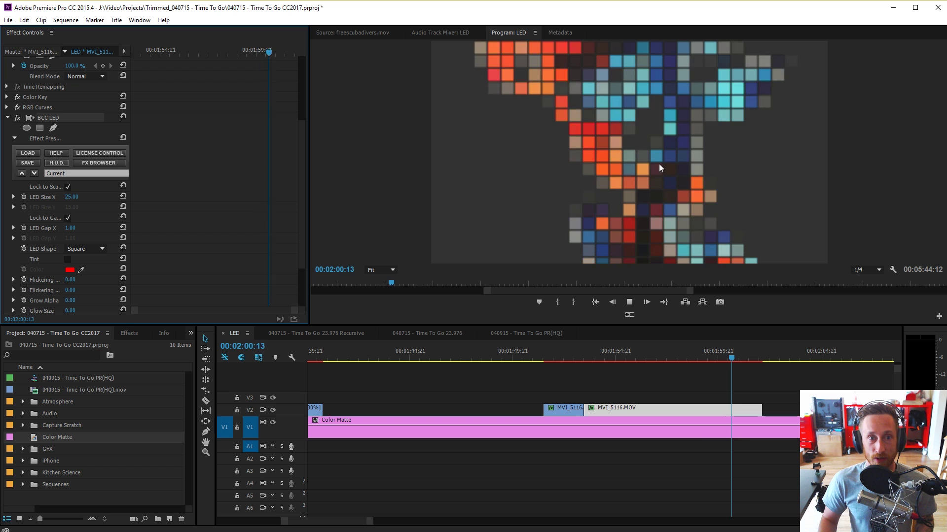
{"action": "left_click", "coordinate": [655, 355]}
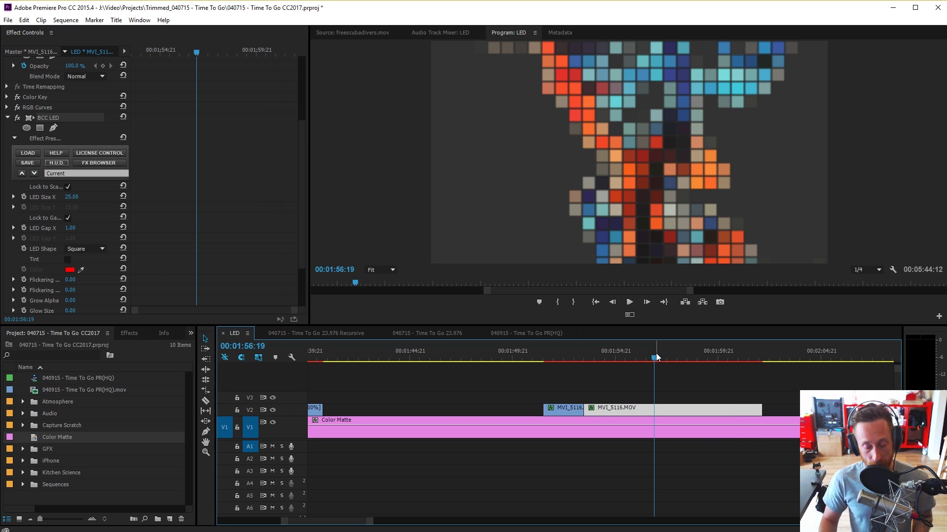
{"action": "key", "text": "minus"}
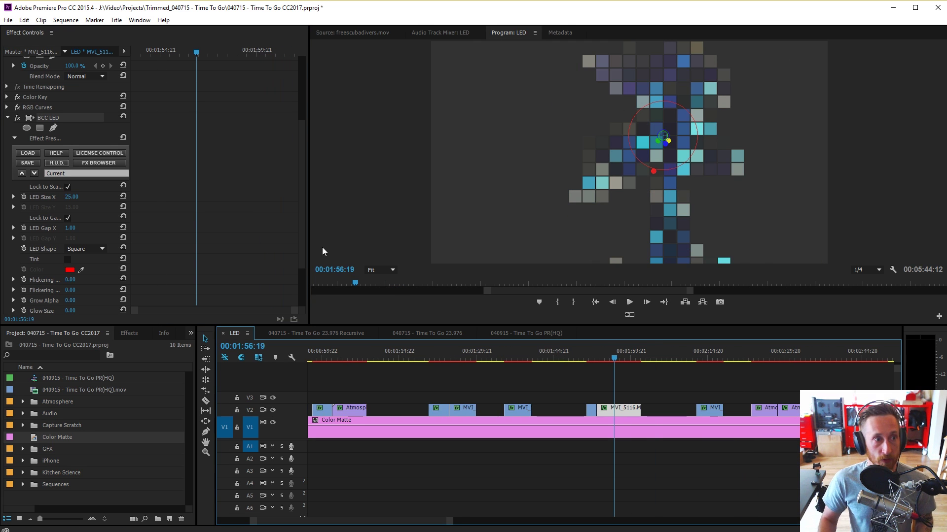
Disable BCC LED, RGB Curves and Color Key, and play the clip from 00:01:53:09 without effects
{"action": "left_click", "coordinate": [7, 117]}
{"action": "left_click", "coordinate": [18, 217]}
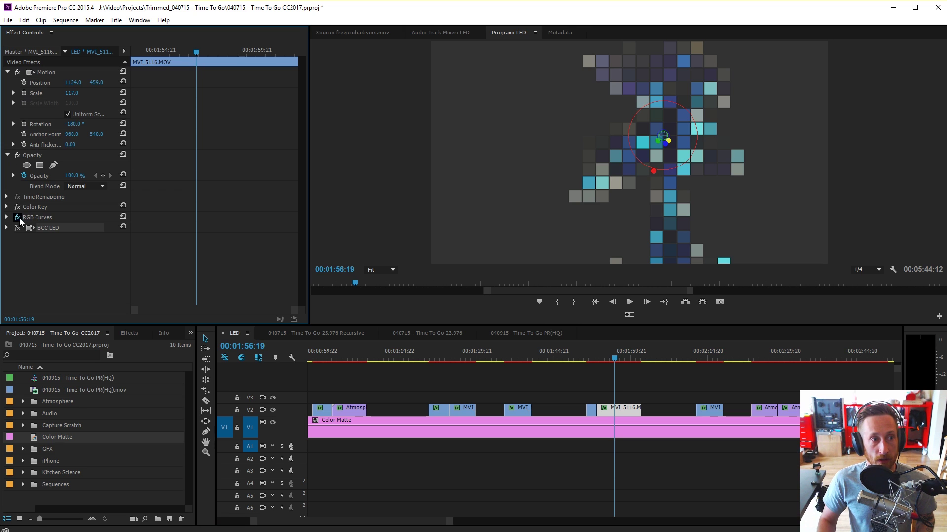
{"action": "left_click", "coordinate": [17, 228]}
{"action": "left_click", "coordinate": [597, 357]}
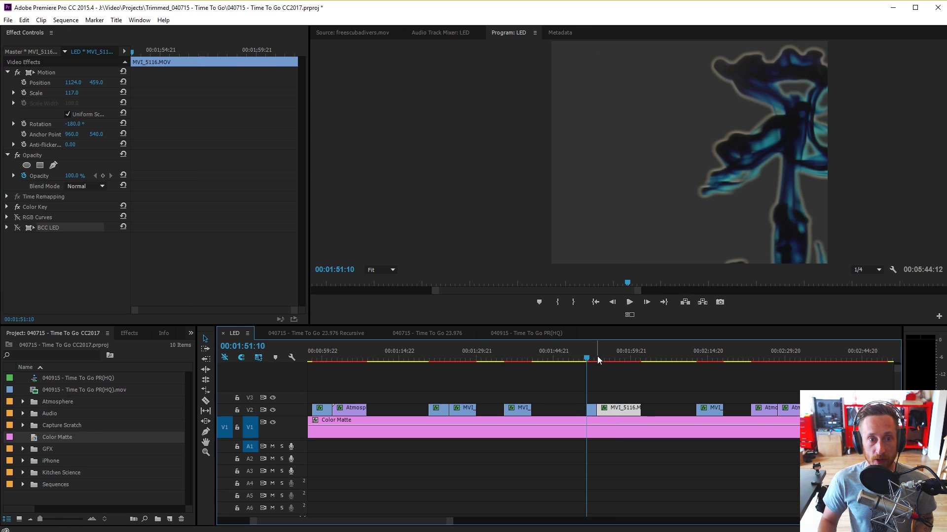
{"action": "left_click", "coordinate": [17, 207]}
{"action": "key", "text": "space"}
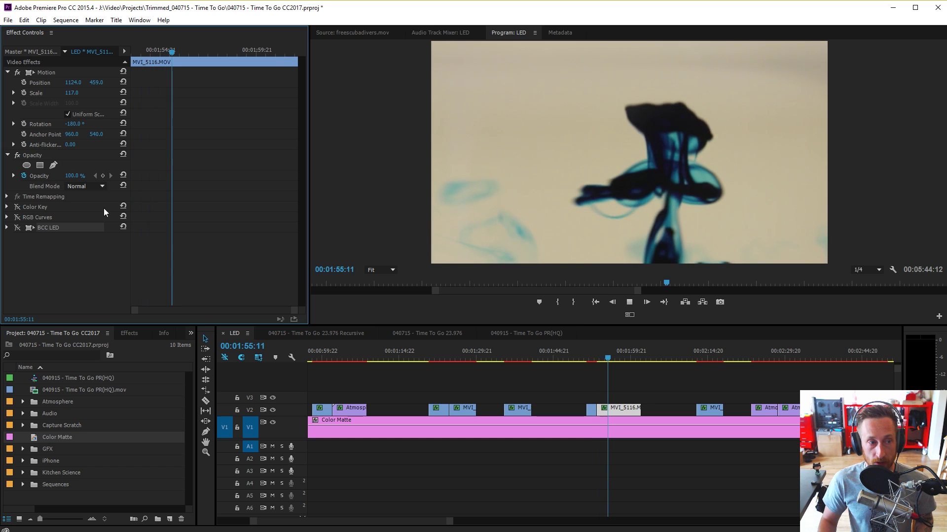
{"action": "key", "text": "space"}
Re-enable Color Key, RGB Curves and BCC LED, expand BCC LED, and scrub to later frames
{"action": "left_click", "coordinate": [18, 207]}
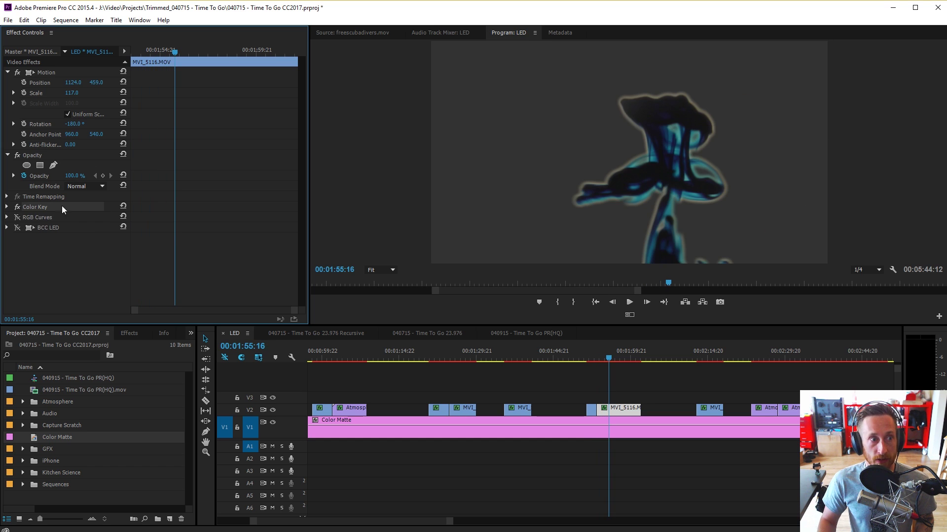
{"action": "left_click", "coordinate": [17, 217]}
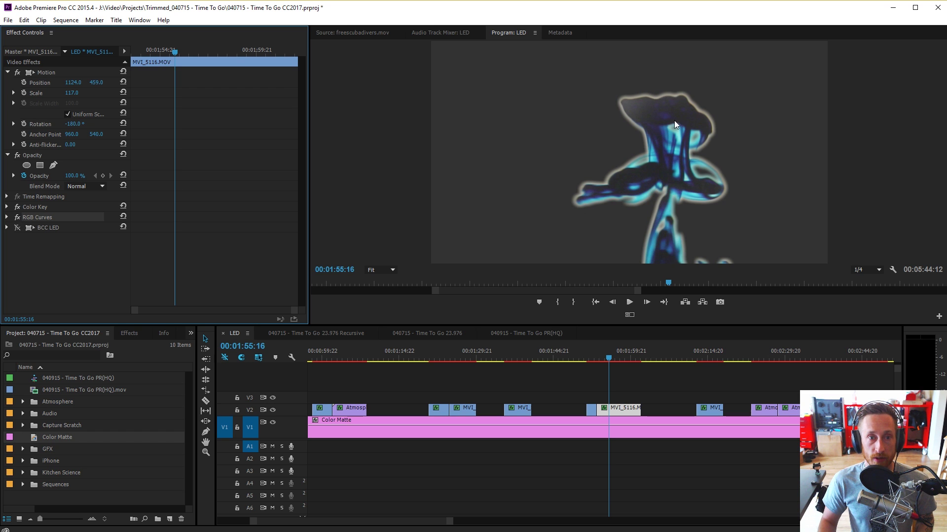
{"action": "left_click", "coordinate": [18, 228]}
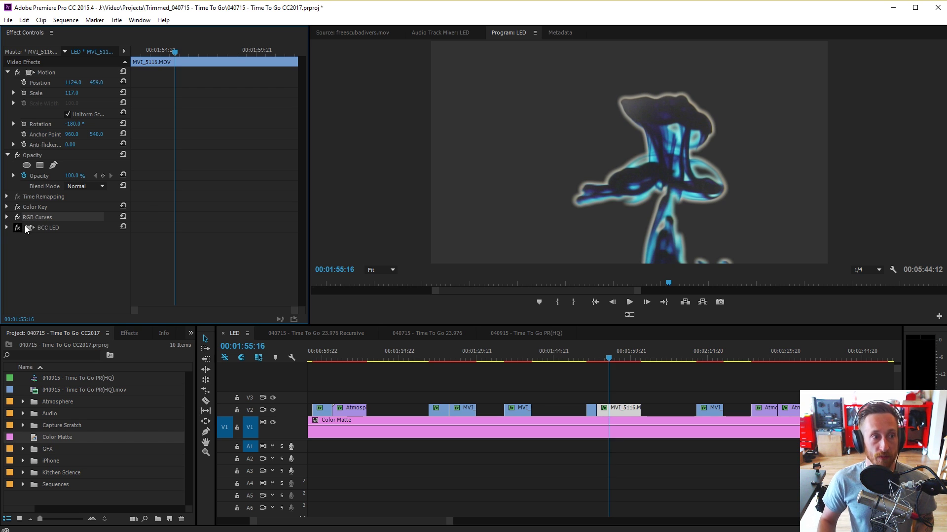
{"action": "left_click", "coordinate": [616, 355]}
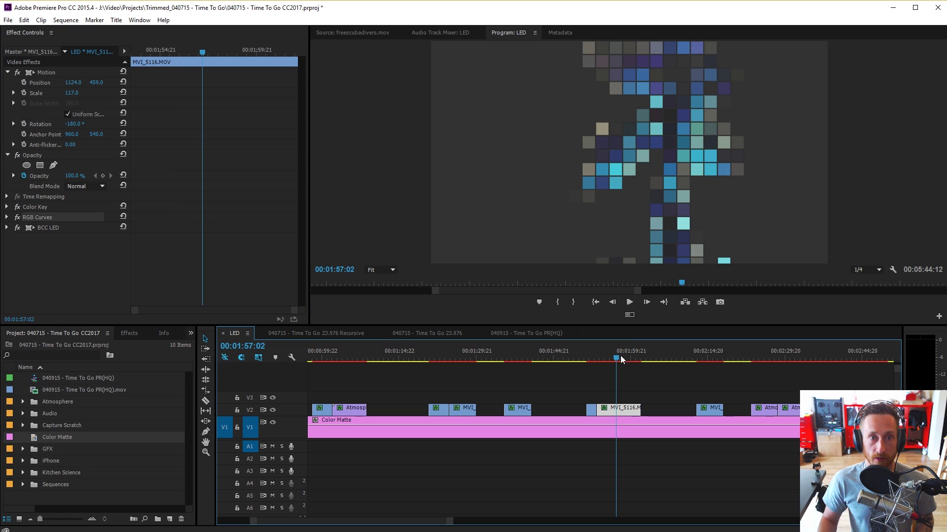
{"action": "left_click", "coordinate": [7, 228]}
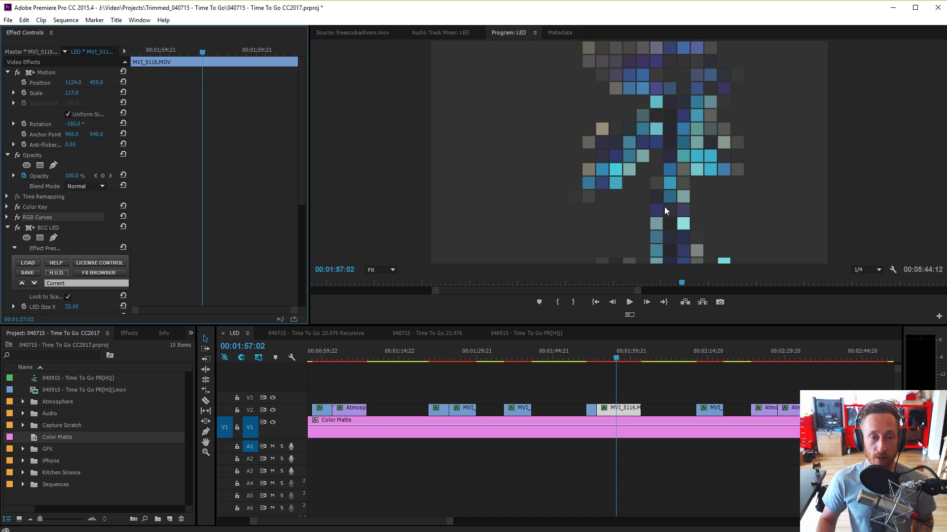
{"action": "left_click_drag", "start_coordinate": [706, 351], "coordinate": [773, 351]}
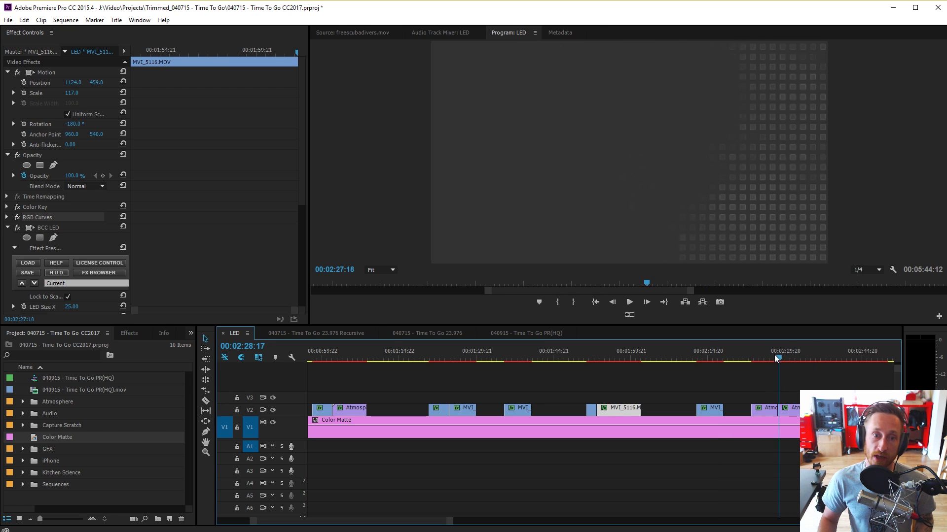
Disable BCC LED on the V2 Atmosphere clip and play the plain smoke from 00:02:23:11
{"action": "left_click", "coordinate": [763, 409]}
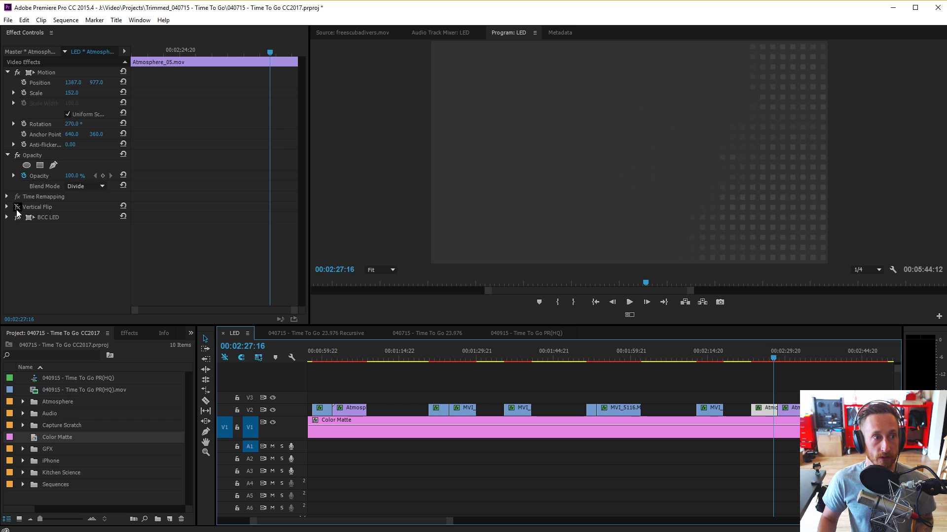
{"action": "left_click", "coordinate": [17, 217]}
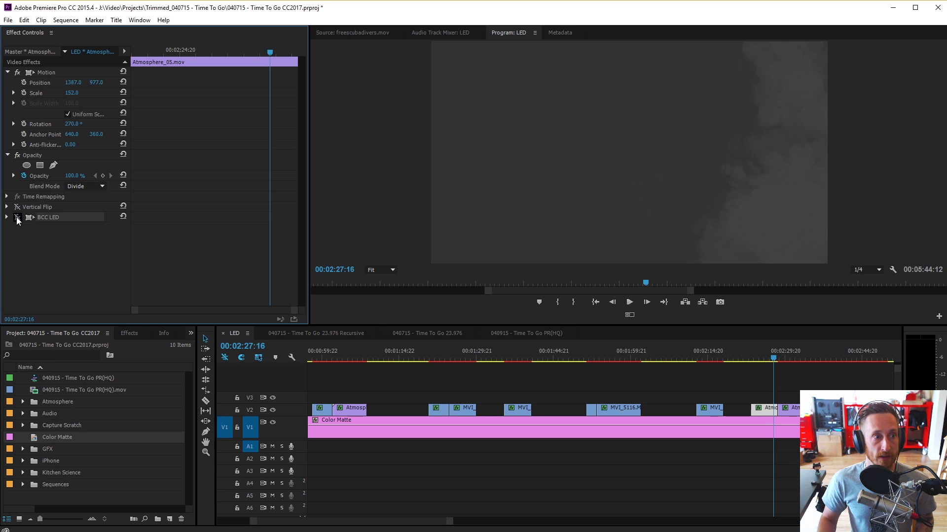
{"action": "key", "text": "space"}
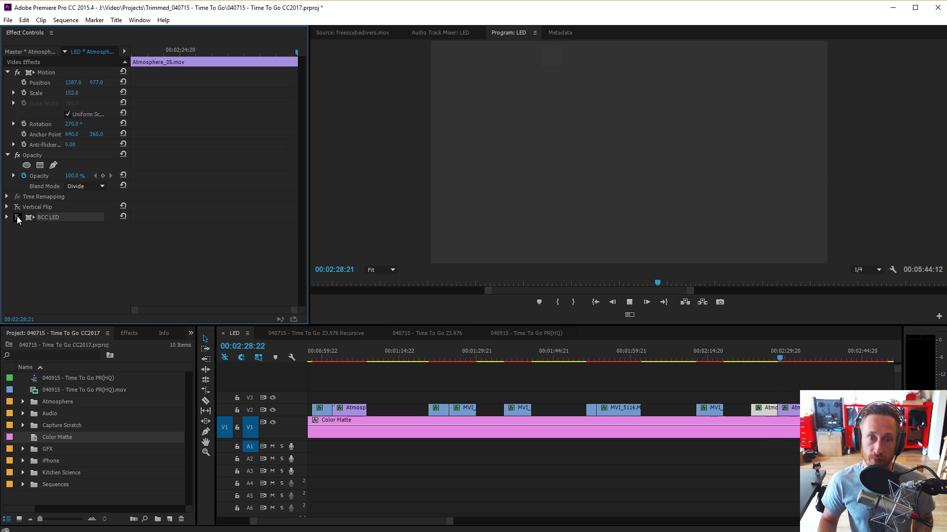
{"action": "left_click", "coordinate": [747, 350]}
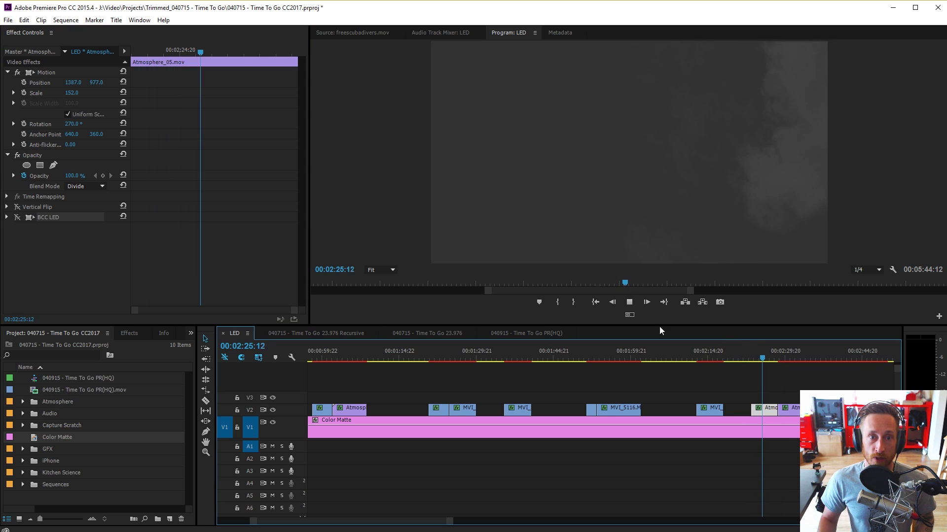
{"action": "key", "text": "space"}
Restore the Atmosphere clip's BCC LED, play to 00:02:40:21, fit the sequence, and select the V3 clip
{"action": "left_click", "coordinate": [18, 218]}
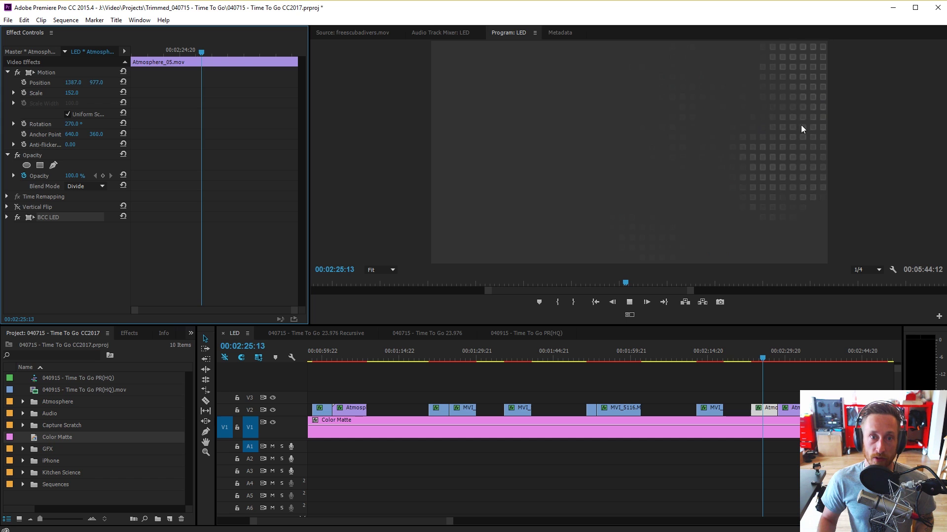
{"action": "key", "text": "space"}
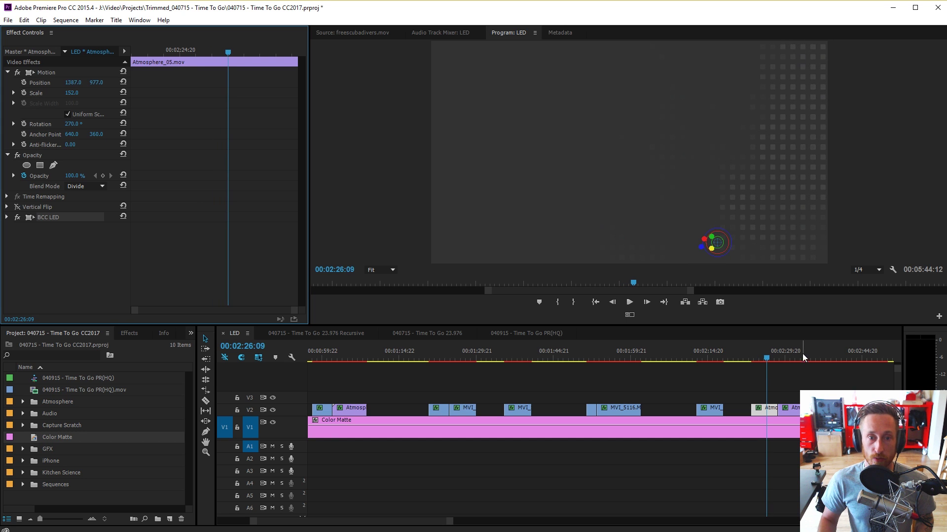
{"action": "left_click", "coordinate": [841, 352]}
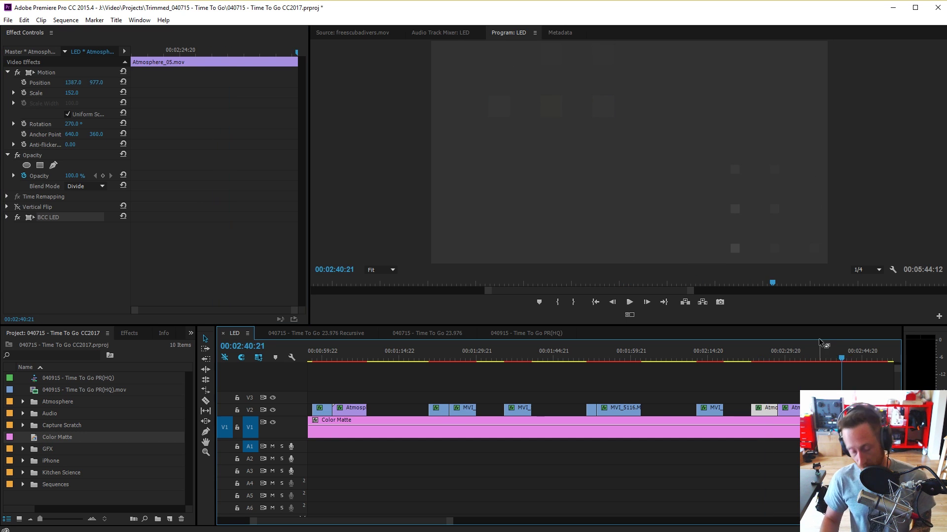
{"action": "key", "text": "backslash"}
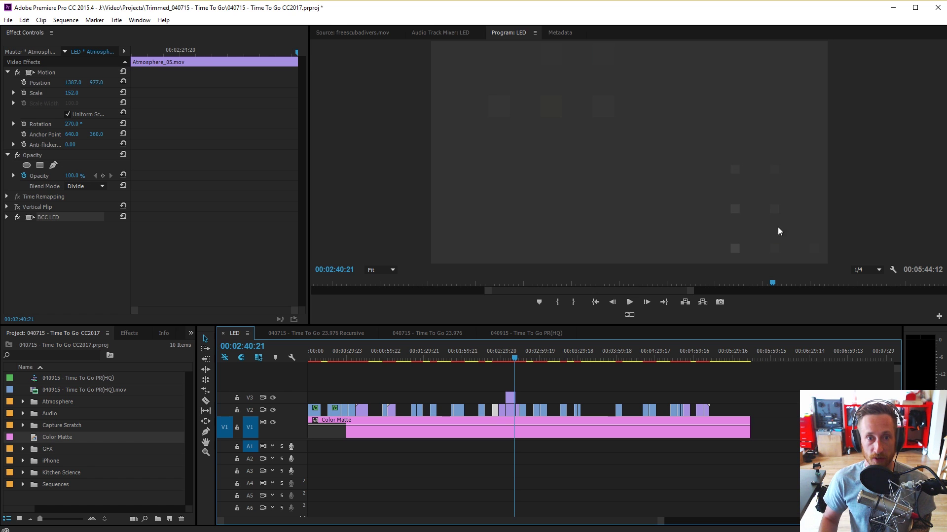
{"action": "left_click", "coordinate": [509, 398]}
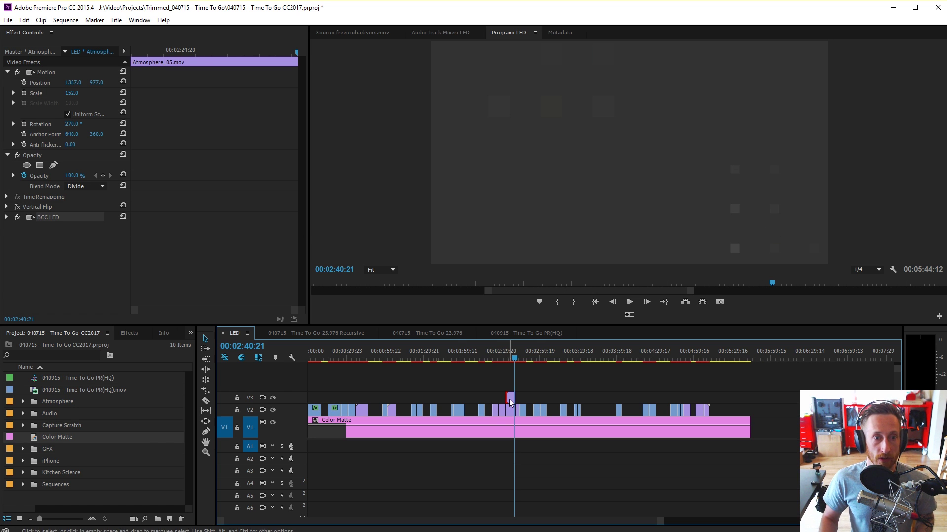
Set the V3 clip's BCC LED Gap X to 99.00 and preview the overlay from 00:02:58:23 onward
{"action": "left_click", "coordinate": [7, 228]}
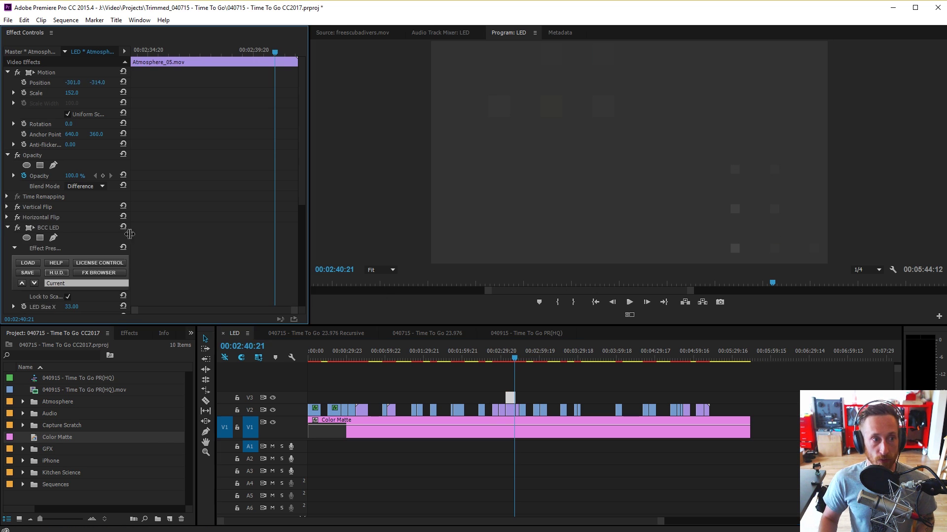
{"action": "scroll", "coordinate": [305, 230], "scroll_direction": "down", "scroll_amount": 5}
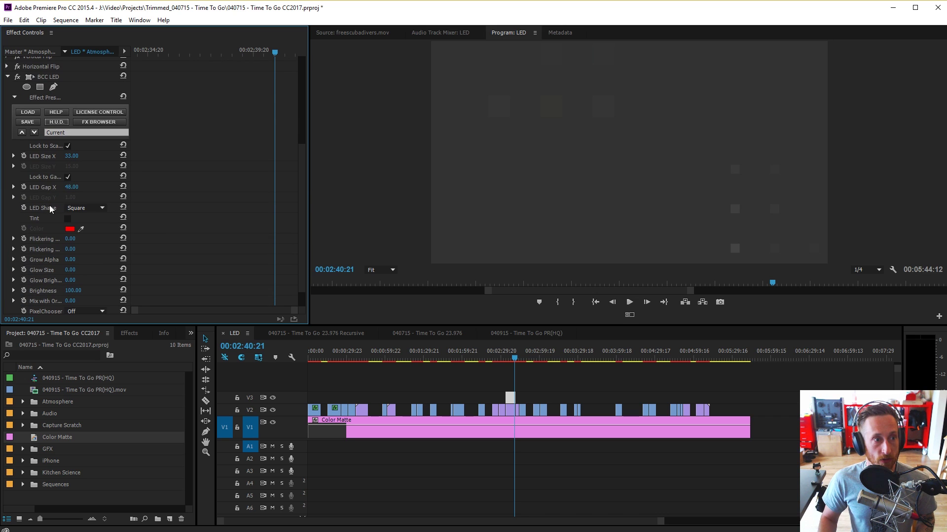
{"action": "left_click_drag", "start_coordinate": [73, 187], "coordinate": [49, 186]}
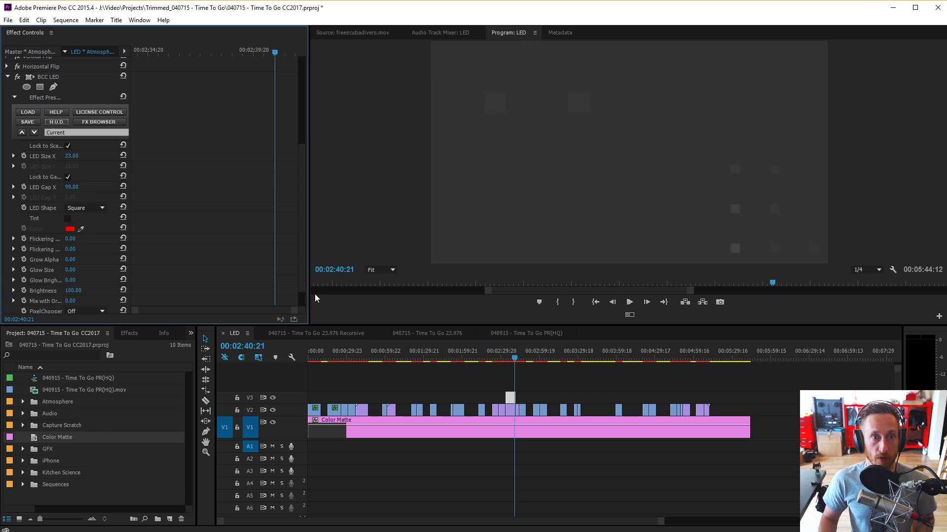
{"action": "left_click", "coordinate": [537, 351]}
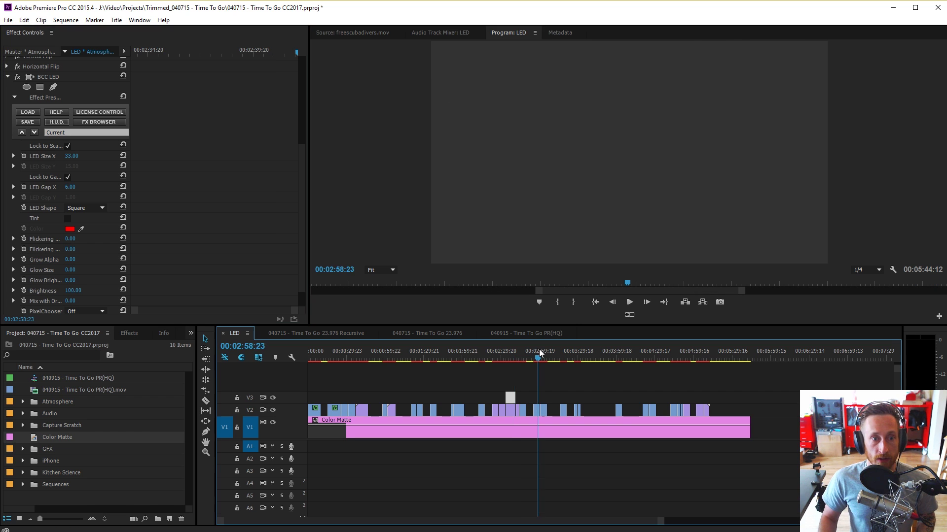
{"action": "left_click_drag", "start_coordinate": [539, 349], "coordinate": [622, 342]}
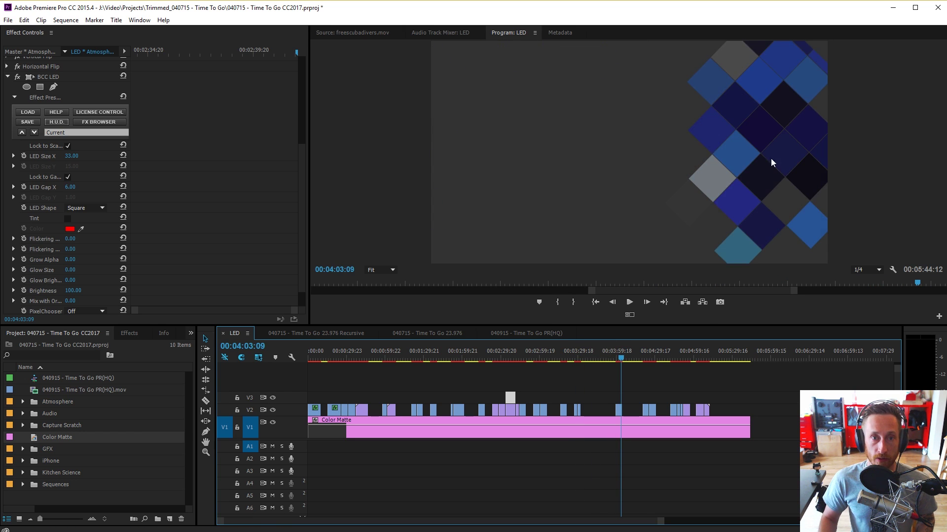
{"action": "left_click", "coordinate": [333, 331]}
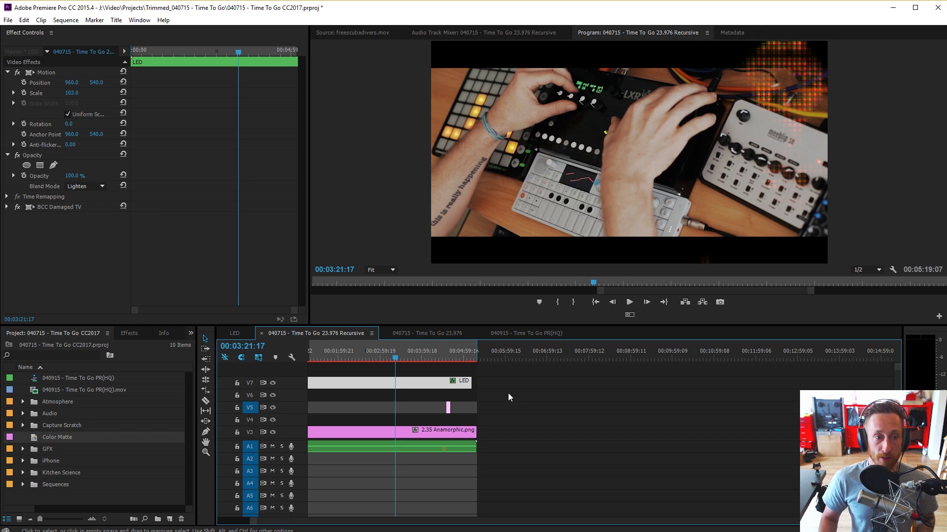
Move the 2.35 Anamorphic.png clip off V3, check 00:03:02:14, then undo to put it back
{"action": "left_click", "coordinate": [456, 429]}
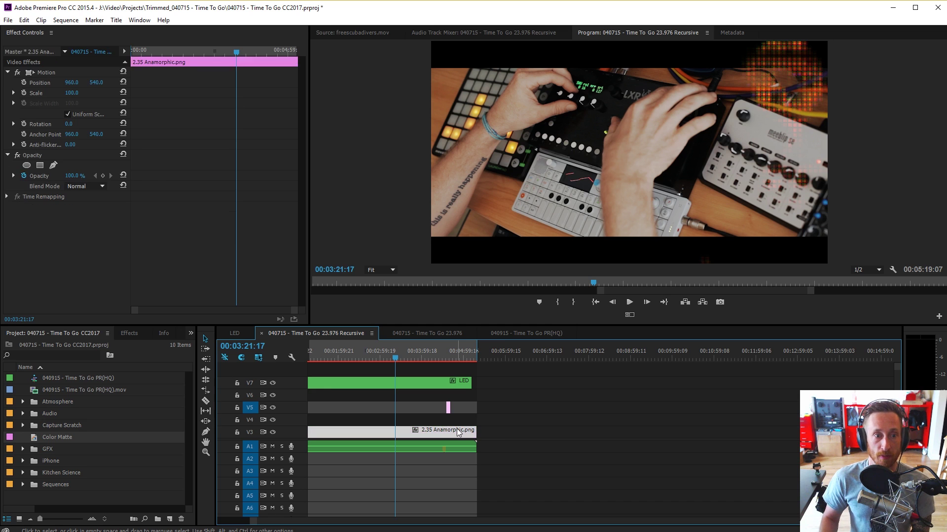
{"action": "left_click", "coordinate": [457, 428], "text": "shift"}
{"action": "left_click_drag", "start_coordinate": [458, 432], "coordinate": [445, 395]}
{"action": "scroll", "coordinate": [440, 373], "scroll_direction": "down", "scroll_amount": 2}
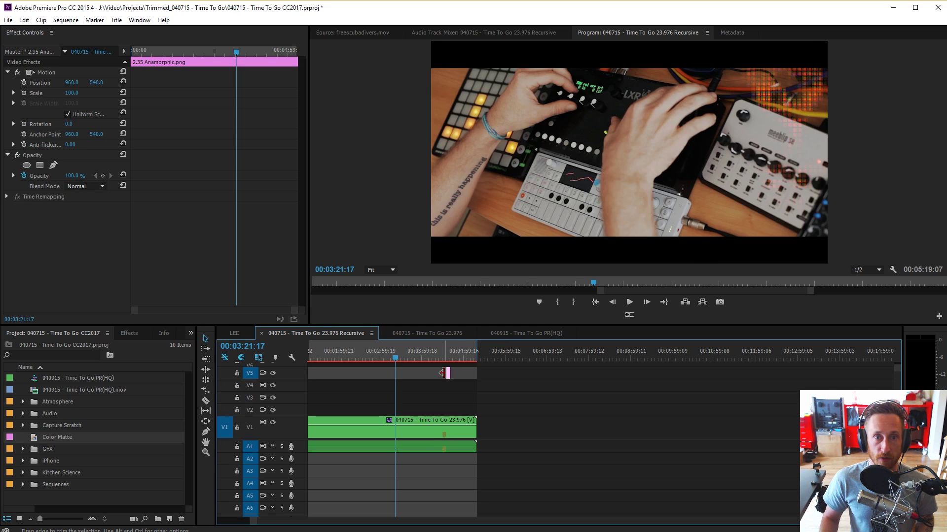
{"action": "key", "text": "Down"}
{"action": "left_click", "coordinate": [382, 356]}
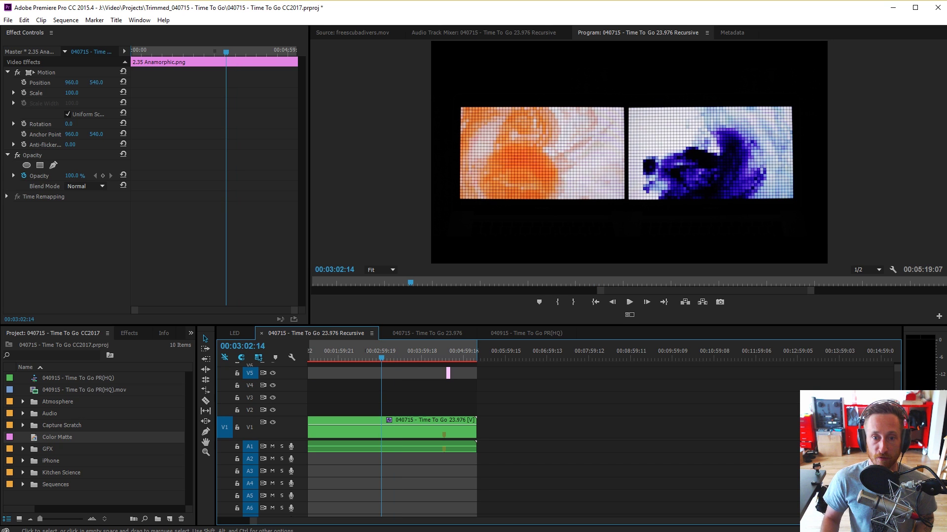
{"action": "key", "text": "ctrl+z"}
{"action": "key", "text": "ctrl+z"}
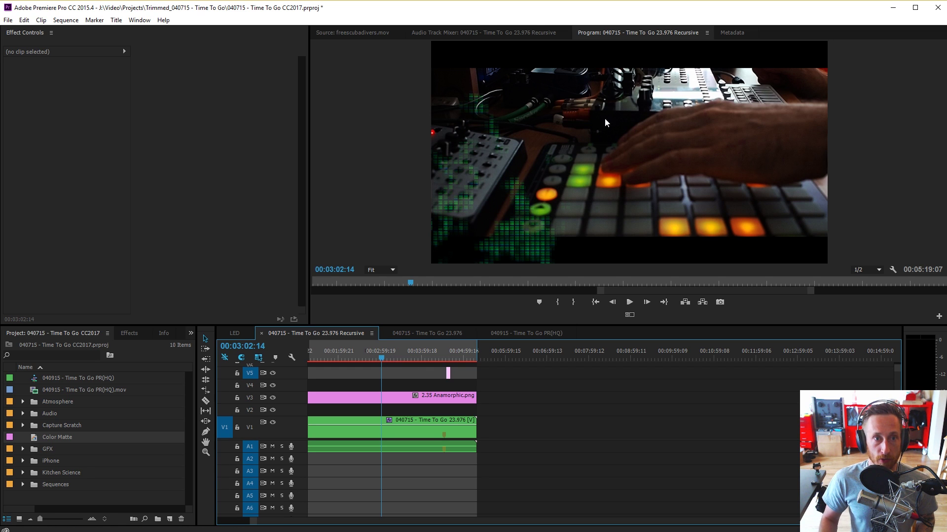
Switch to the Time To Go 23.976 sequence and select MVI_3763.MOV near 00:00:49:18
{"action": "left_click", "coordinate": [424, 333]}
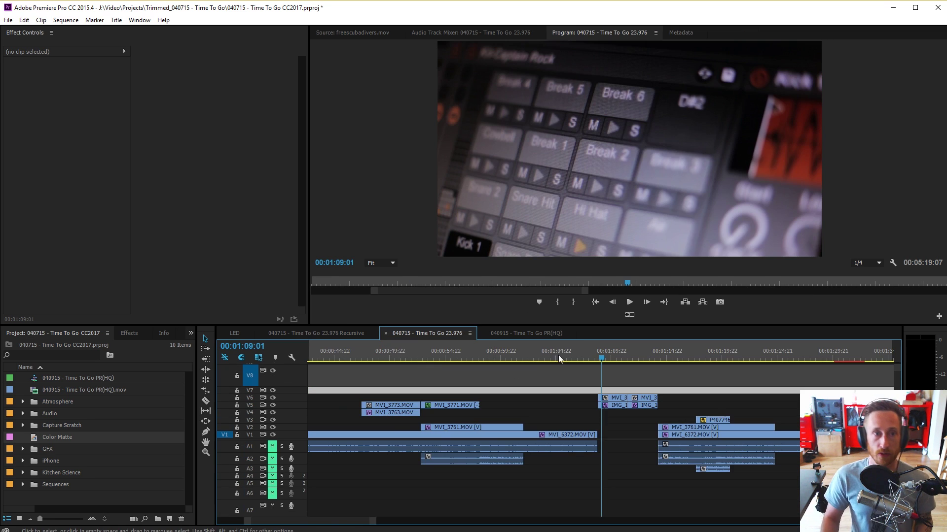
{"action": "left_click", "coordinate": [387, 356]}
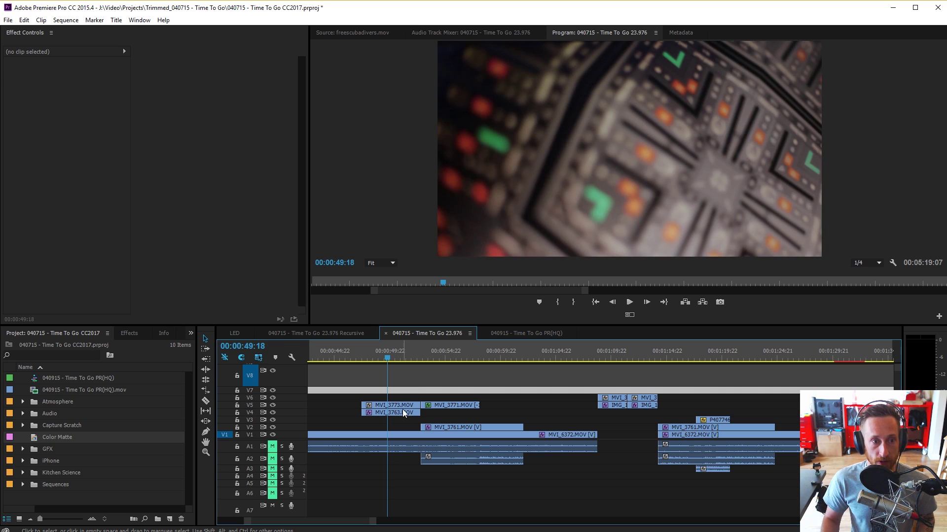
{"action": "left_click", "coordinate": [403, 409]}
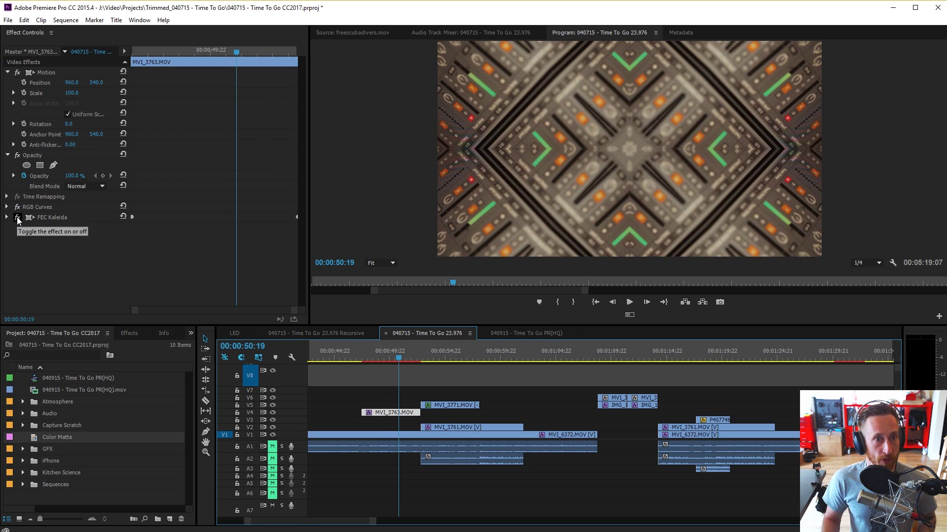
Disable FEC Kaleida and RGB Curves on the clip and play it plain from 00:00:48:09
{"action": "left_click", "coordinate": [17, 217]}
{"action": "left_click", "coordinate": [17, 207]}
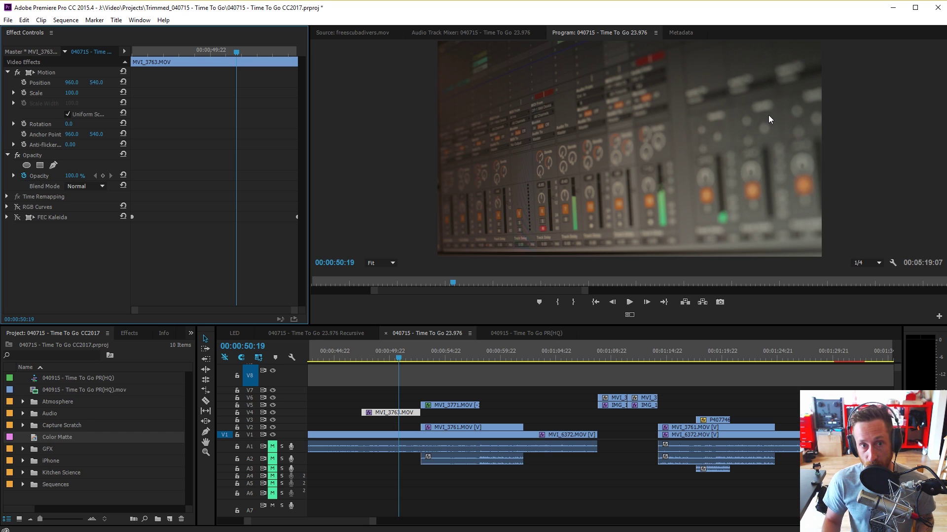
{"action": "left_click", "coordinate": [373, 354]}
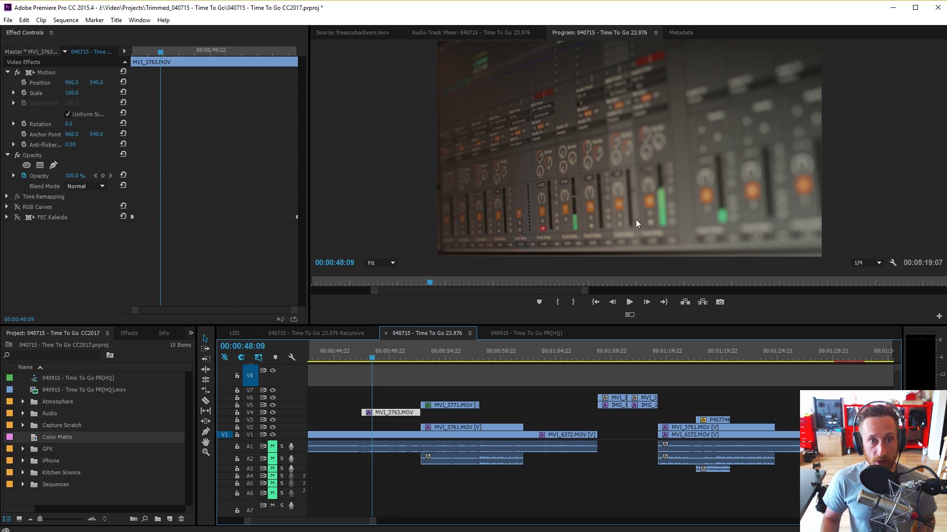
{"action": "key", "text": "space"}
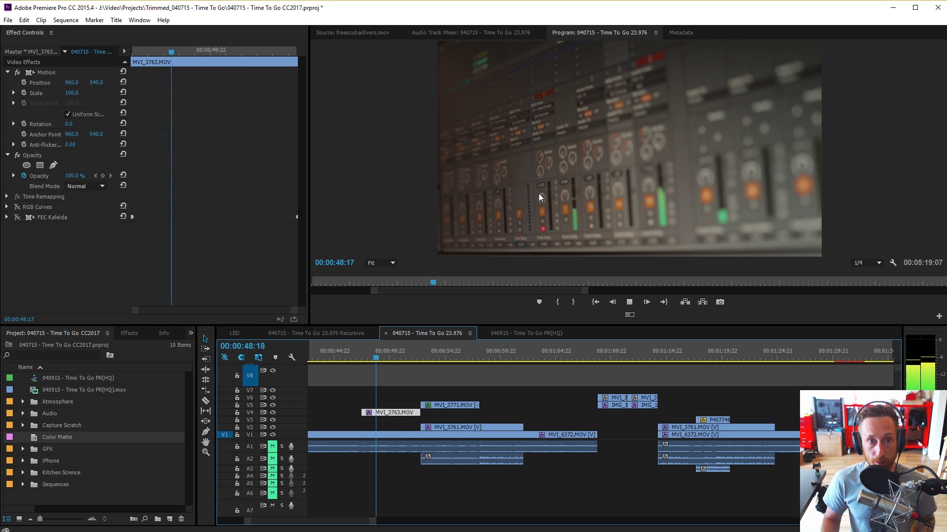
{"action": "key", "text": "space"}
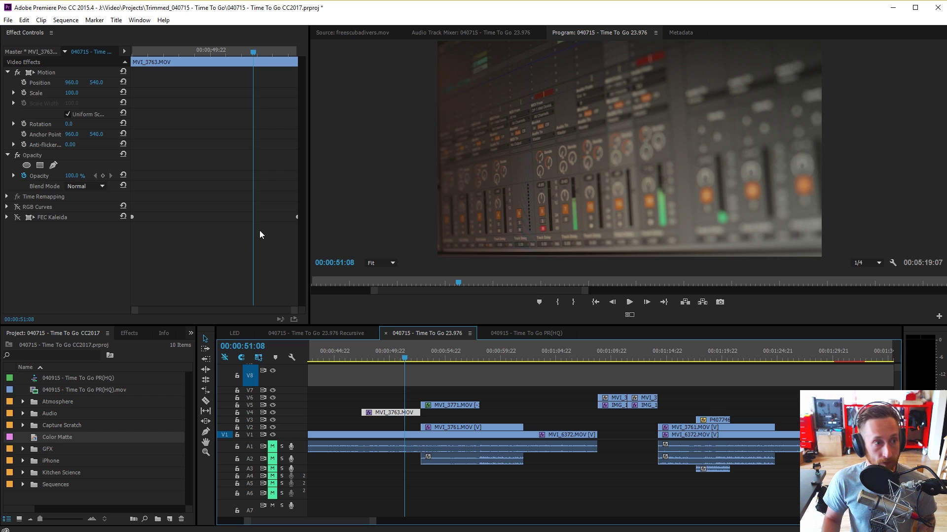
Re-enable RGB Curves on MVI_3763.MOV and expand its curve graphs at 00:00:49:12
{"action": "left_click", "coordinate": [17, 207]}
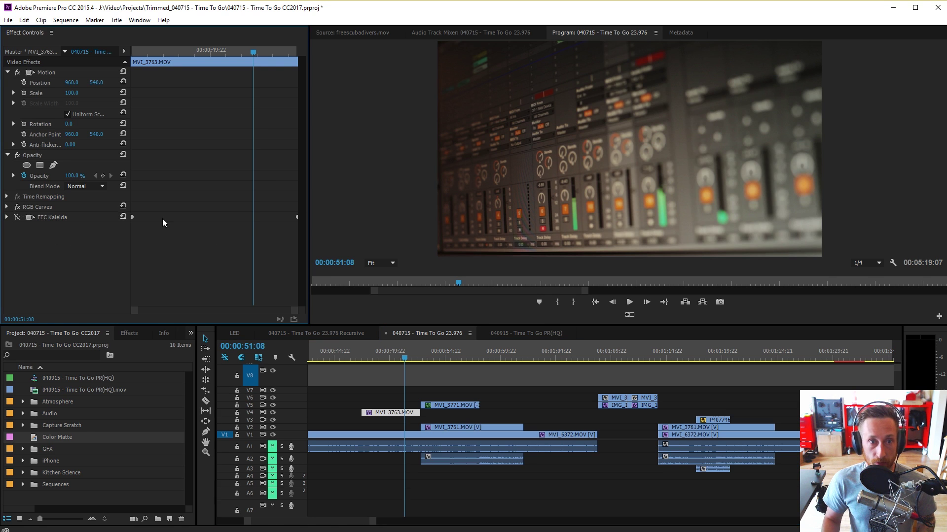
{"action": "left_click", "coordinate": [5, 210]}
{"action": "left_click", "coordinate": [6, 207]}
{"action": "scroll", "coordinate": [306, 196], "scroll_direction": "down", "scroll_amount": 3}
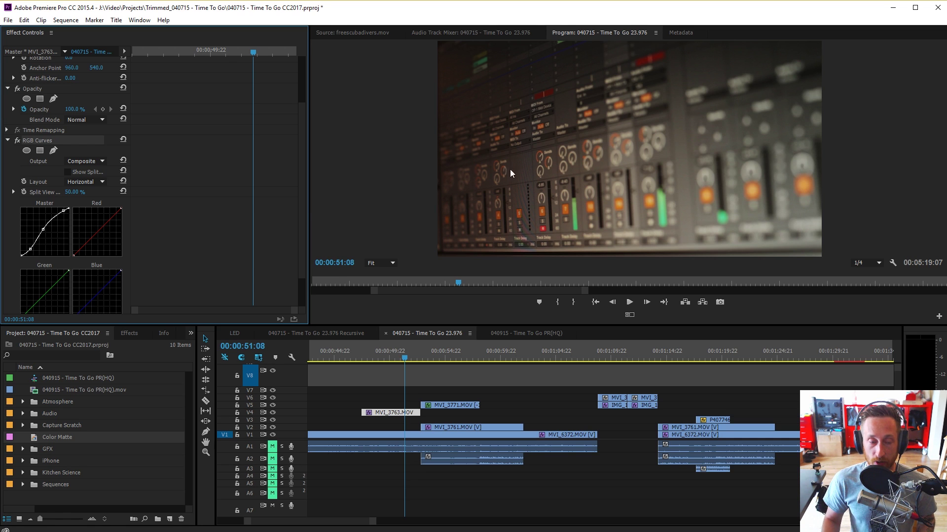
{"action": "left_click", "coordinate": [386, 355]}
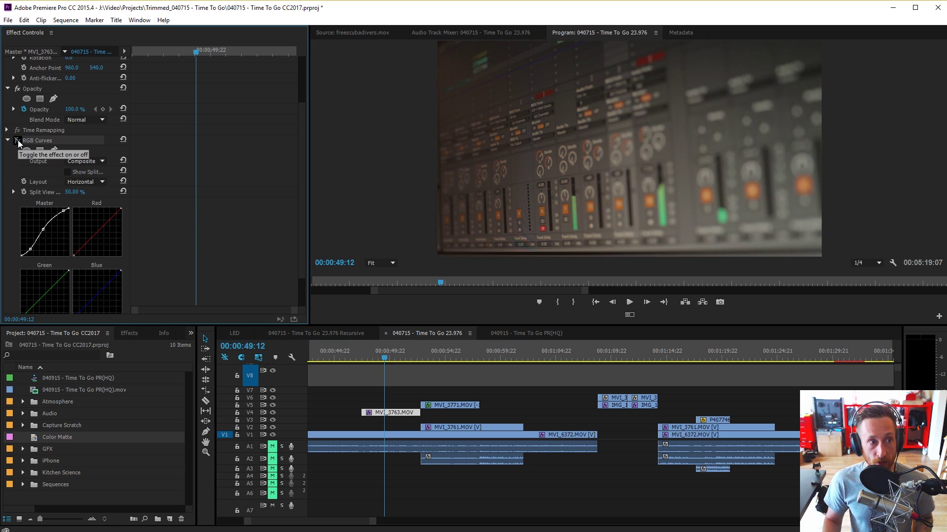
{"action": "scroll", "coordinate": [299, 182], "scroll_direction": "down", "scroll_amount": 2}
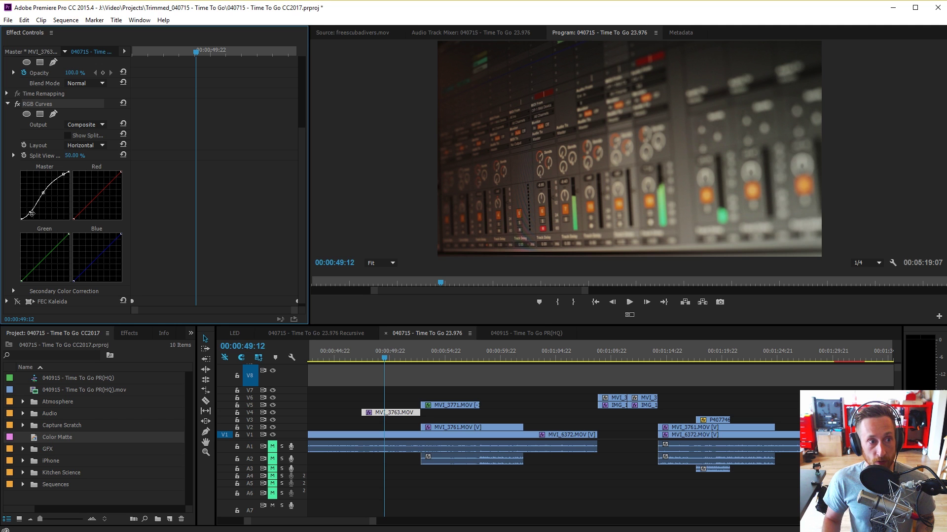
Bend the Master curve into an S, darkening shadows and lifting highlights, checked at 00:00:50:13
{"action": "left_click_drag", "start_coordinate": [31, 213], "coordinate": [32, 213]}
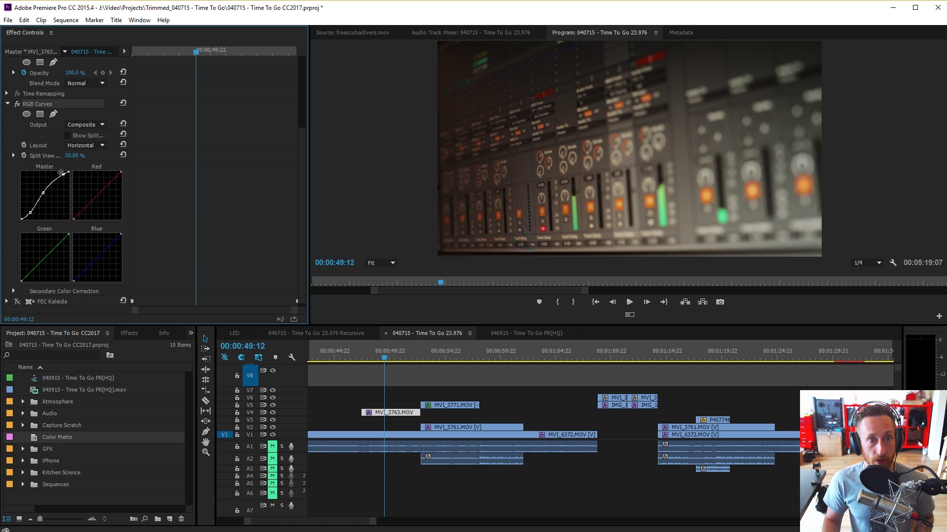
{"action": "left_click_drag", "start_coordinate": [64, 174], "coordinate": [64, 174]}
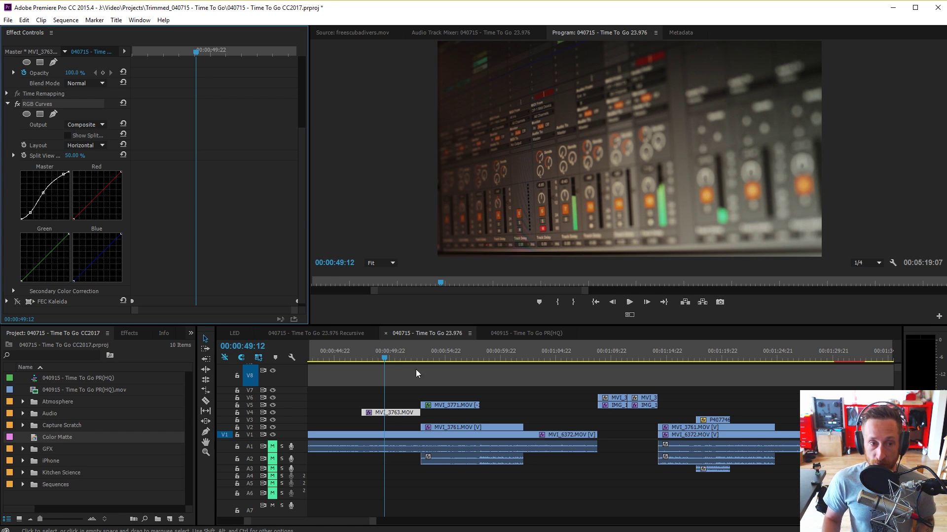
{"action": "left_click_drag", "start_coordinate": [384, 361], "coordinate": [396, 358]}
{"action": "left_click", "coordinate": [10, 111]}
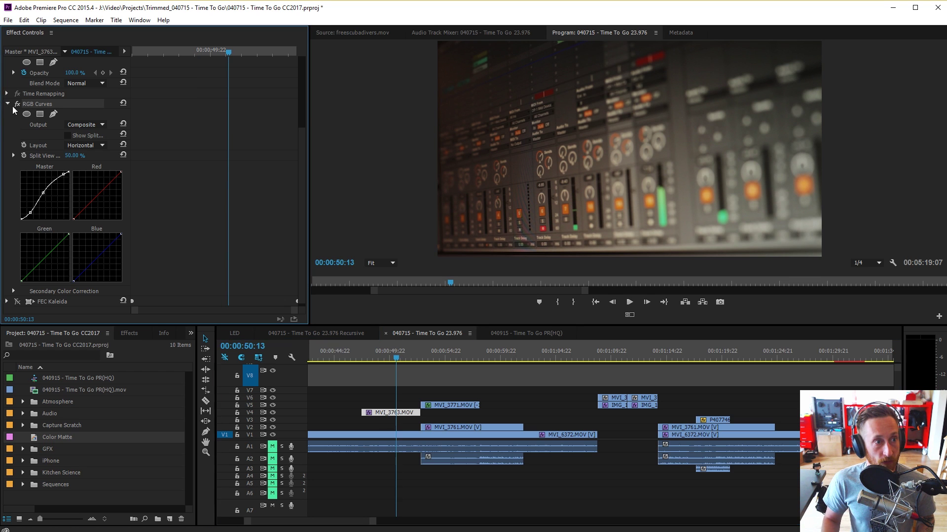
Collapse RGB Curves, re-enable FEC Kaleida, and expand its parameters
{"action": "left_click", "coordinate": [8, 105]}
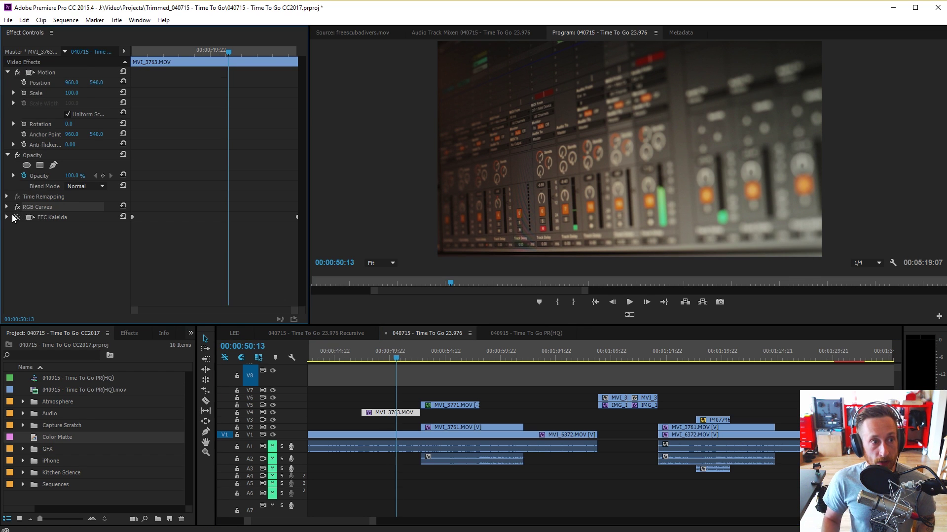
{"action": "left_click", "coordinate": [17, 218]}
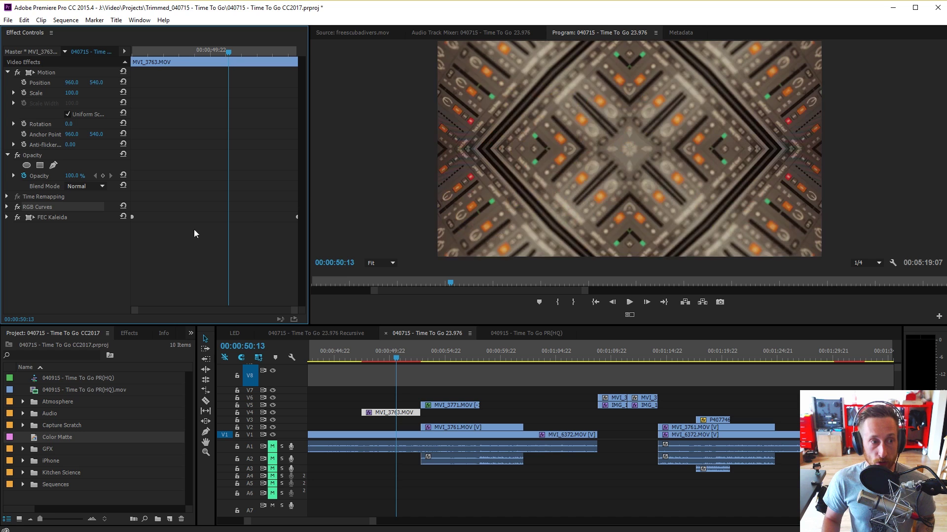
{"action": "left_click", "coordinate": [53, 217]}
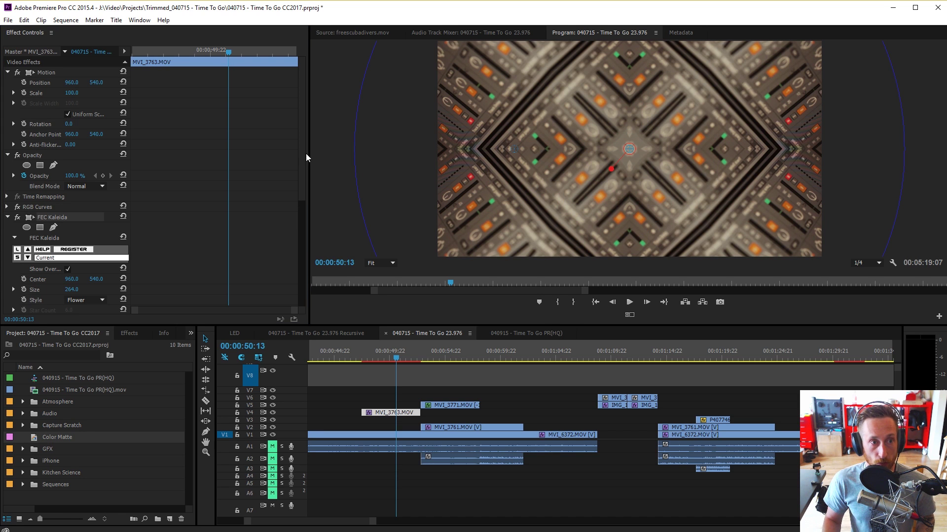
{"action": "left_click_drag", "start_coordinate": [306, 153], "coordinate": [304, 222]}
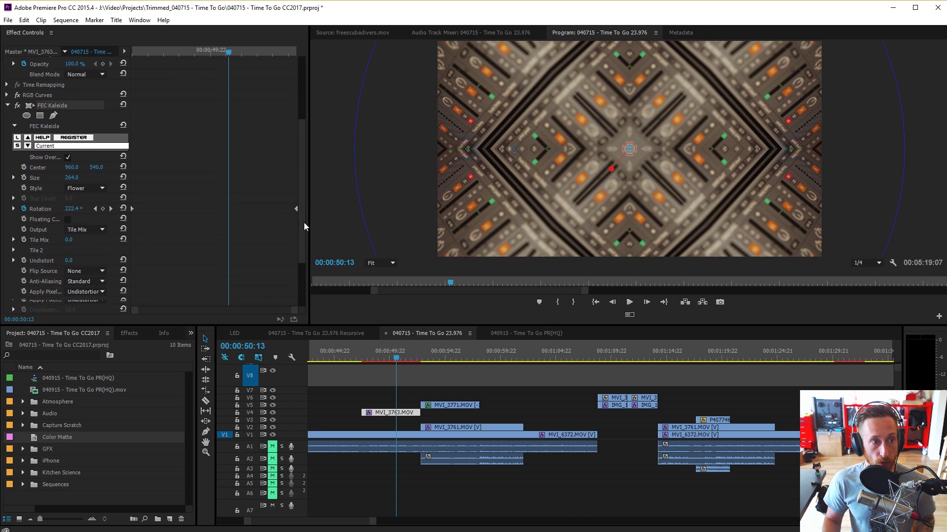
{"action": "left_click", "coordinate": [8, 101]}
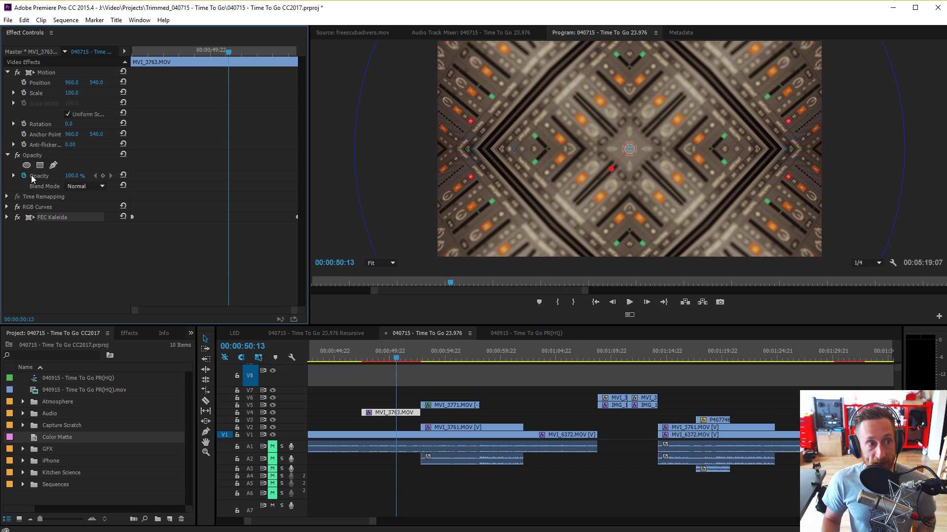
{"action": "left_click", "coordinate": [7, 218]}
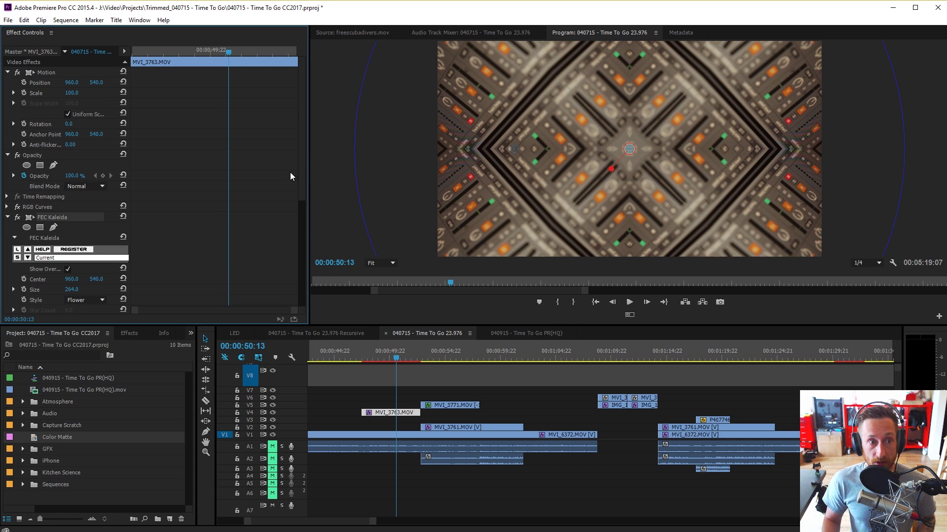
Reselect MVI_3763.MOV in the timeline and switch FEC Kaleida off, leaving rotation at 216.5°
{"action": "left_click_drag", "start_coordinate": [302, 168], "coordinate": [306, 234]}
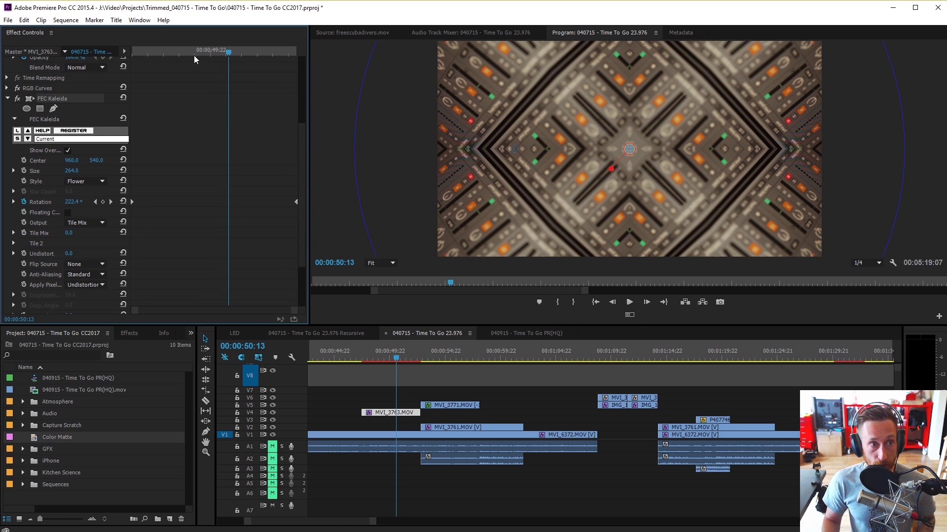
{"action": "left_click_drag", "start_coordinate": [193, 55], "coordinate": [187, 56]}
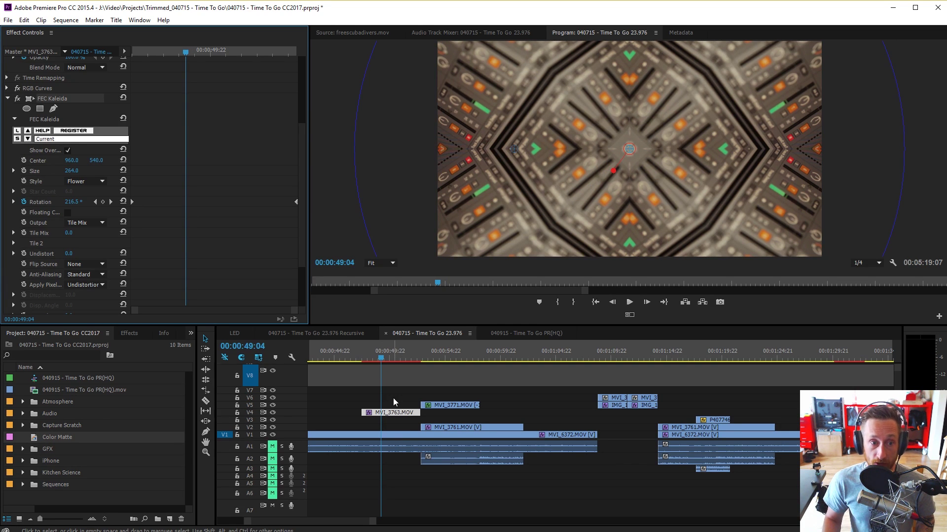
{"action": "left_click", "coordinate": [392, 398]}
{"action": "left_click", "coordinate": [395, 412]}
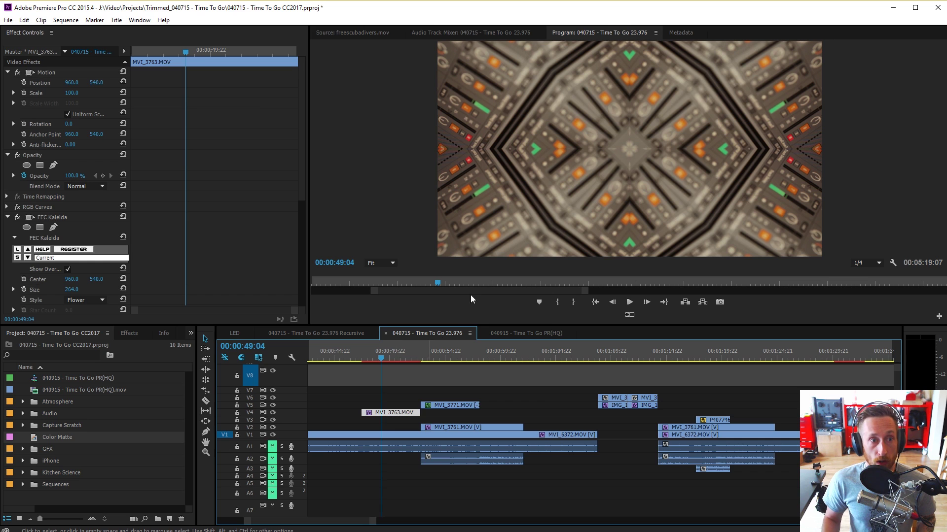
{"action": "left_click", "coordinate": [18, 217]}
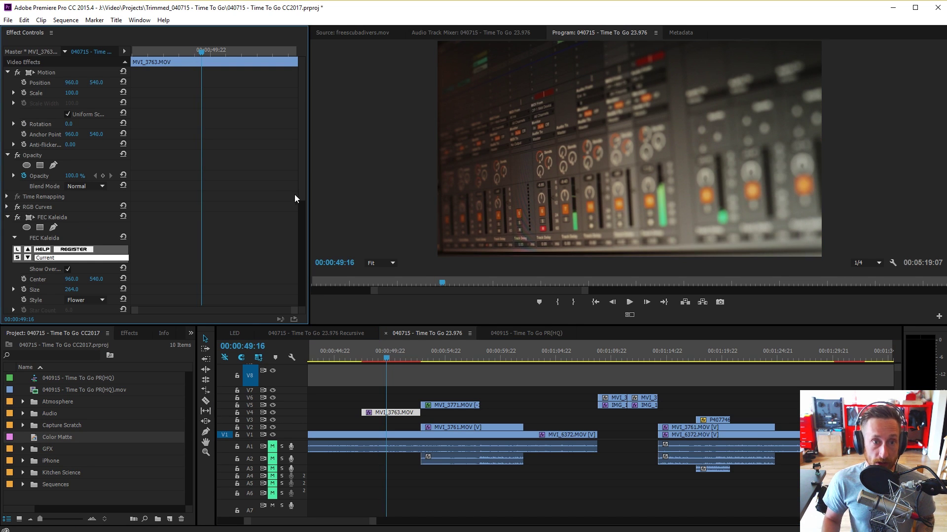
Keyframe FEC Kaleida Rotation, scrubbing through about 240° and 216.7° to -1.3°
{"action": "left_click_drag", "start_coordinate": [302, 172], "coordinate": [303, 214]}
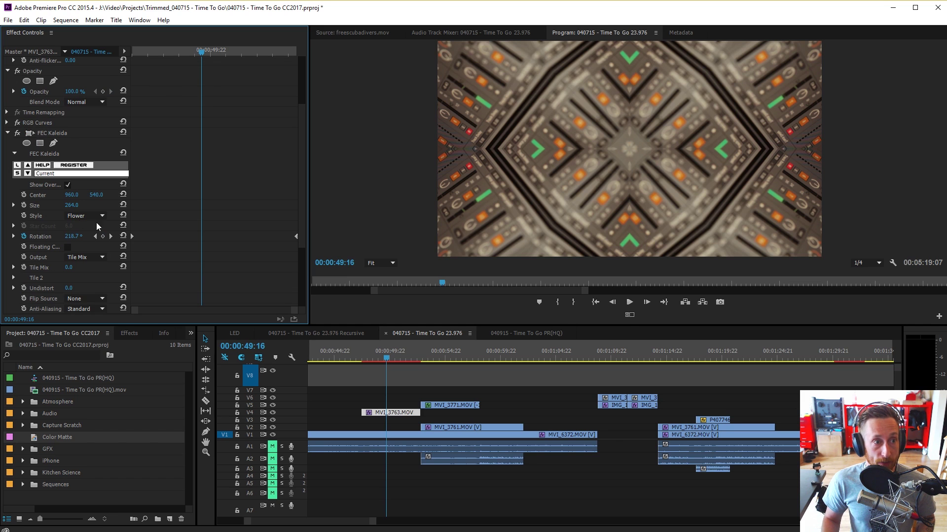
{"action": "left_click_drag", "start_coordinate": [69, 240], "coordinate": [264, 240]}
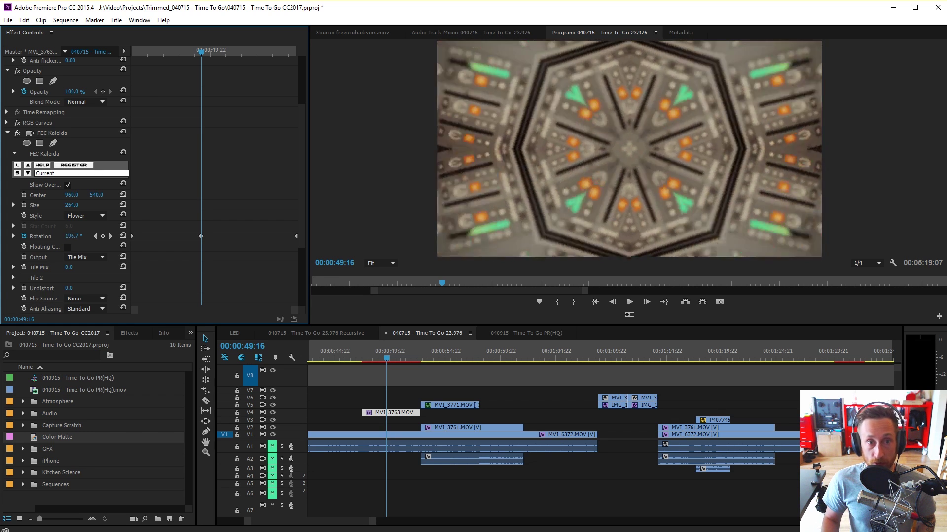
{"action": "left_click_drag", "start_coordinate": [70, 236], "coordinate": [101, 236]}
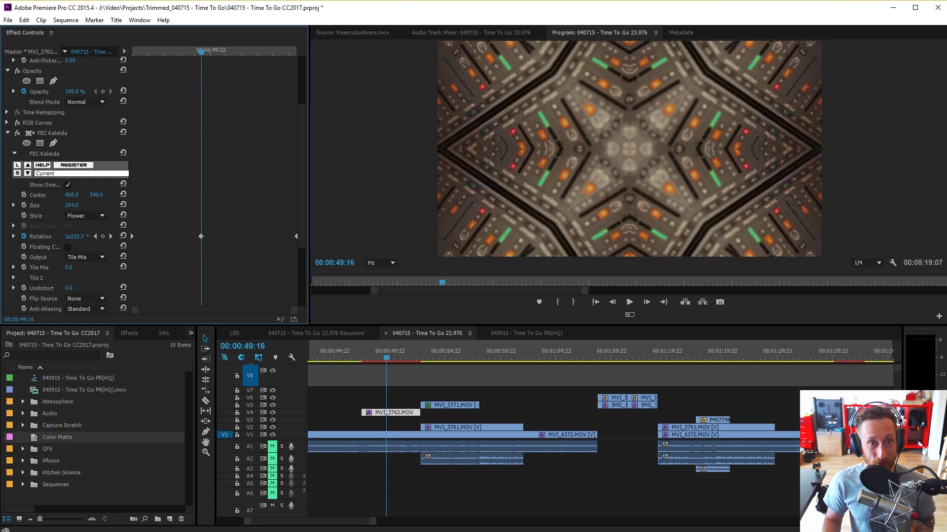
{"action": "left_click_drag", "start_coordinate": [73, 236], "coordinate": [34, 236]}
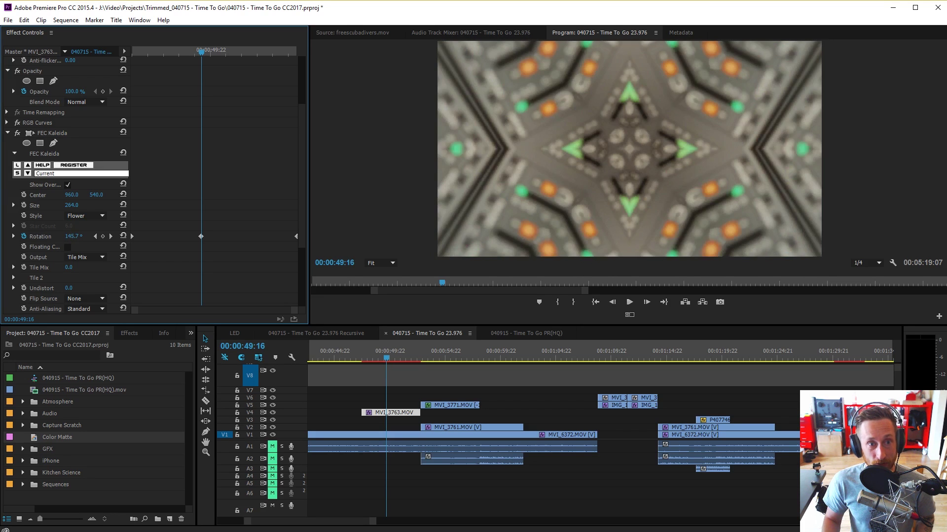
{"action": "mouse_move", "coordinate": [72, 236]}
{"action": "left_mouse_down"}
{"action": "mouse_move", "coordinate": [49, 236]}
{"action": "mouse_move", "coordinate": [82, 238]}
{"action": "left_mouse_up"}
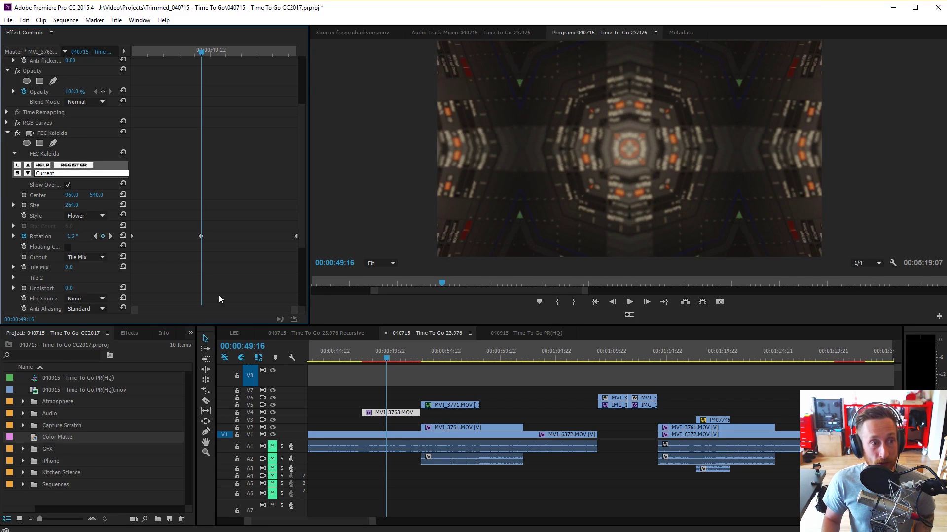
Preview the rotation at 00:00:52:19 and 00:00:53:18, then return to 00:00:48:13
{"action": "left_click", "coordinate": [422, 351]}
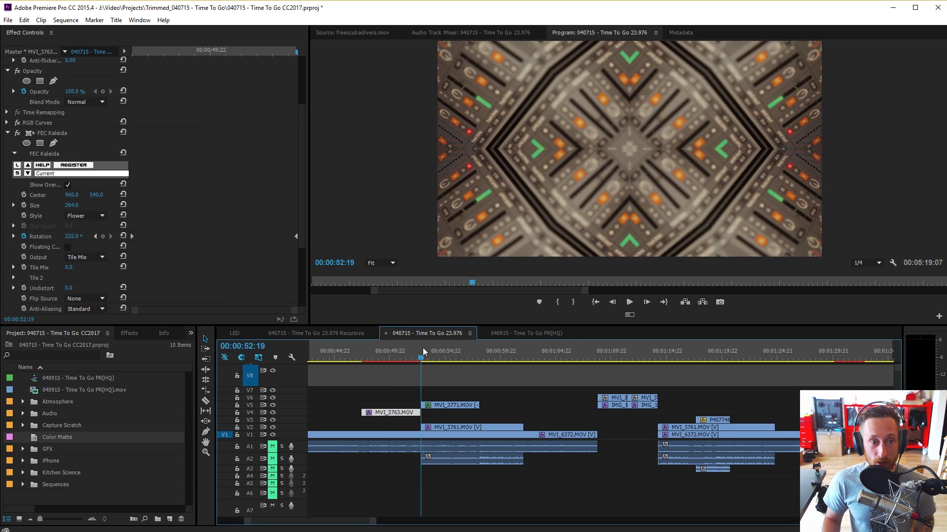
{"action": "left_click", "coordinate": [432, 352]}
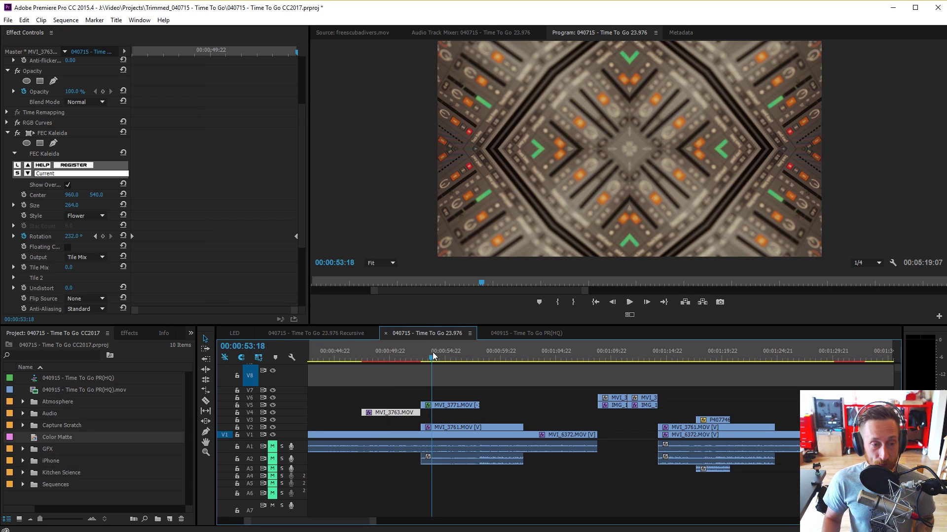
{"action": "left_click", "coordinate": [374, 352]}
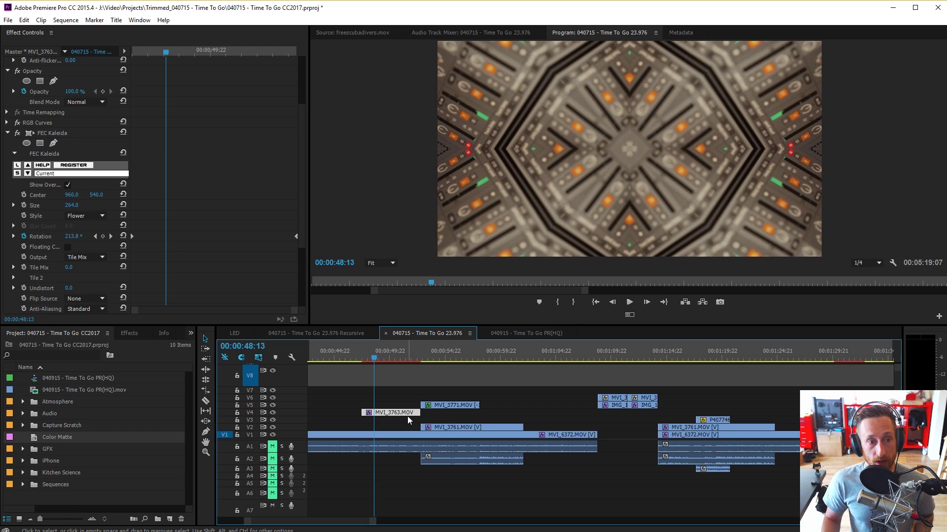
{"action": "key", "text": "ctrl+z"}
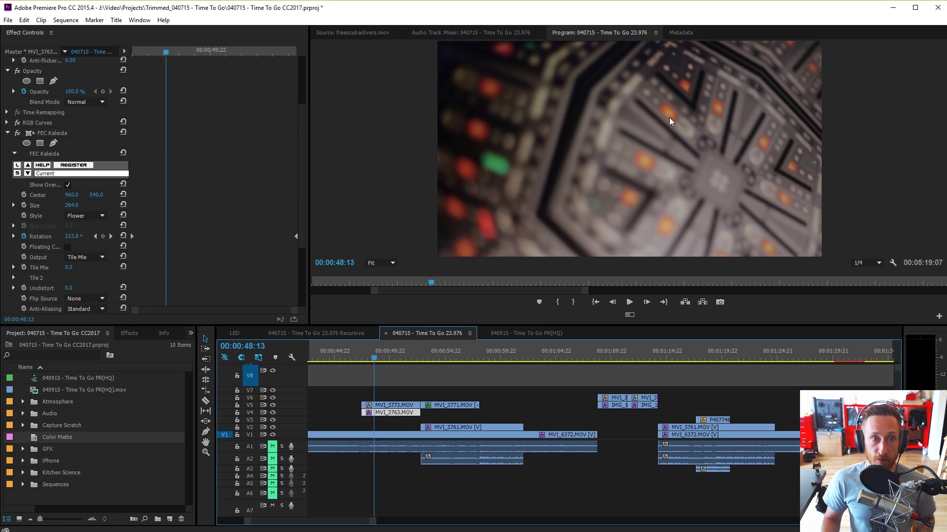
{"action": "left_click", "coordinate": [392, 405]}
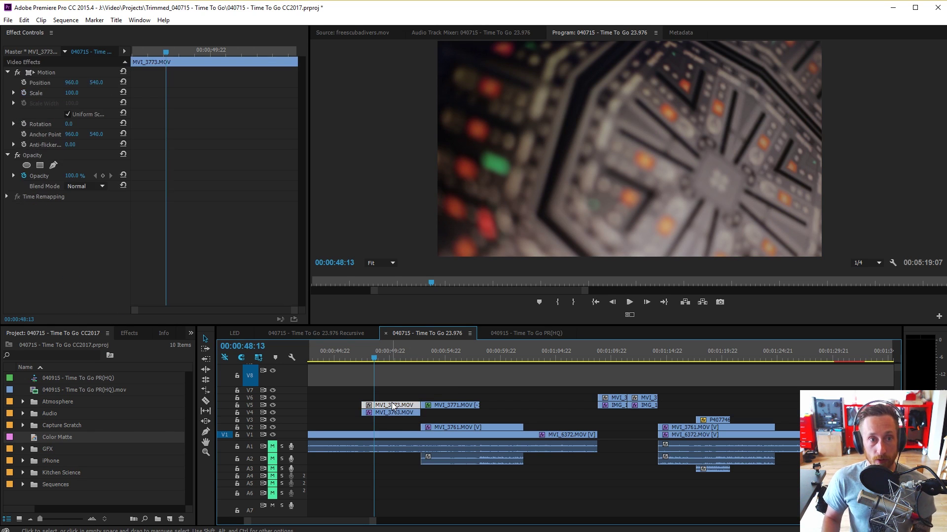
{"action": "key", "text": "Delete"}
{"action": "key", "text": "space"}
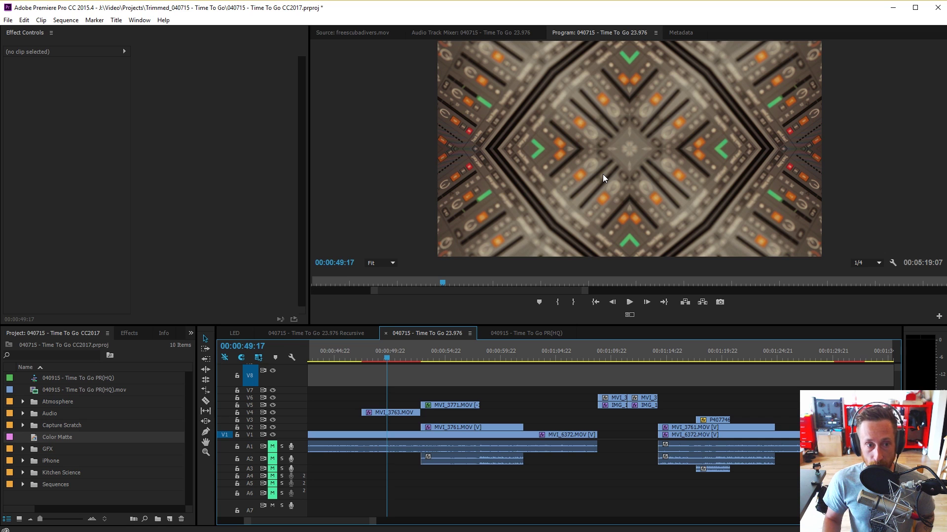
Restore the removed MVI_3773.MOV clip on V5, then jump to the LED section near 00:04:38
{"action": "key", "text": "ctrl+z"}
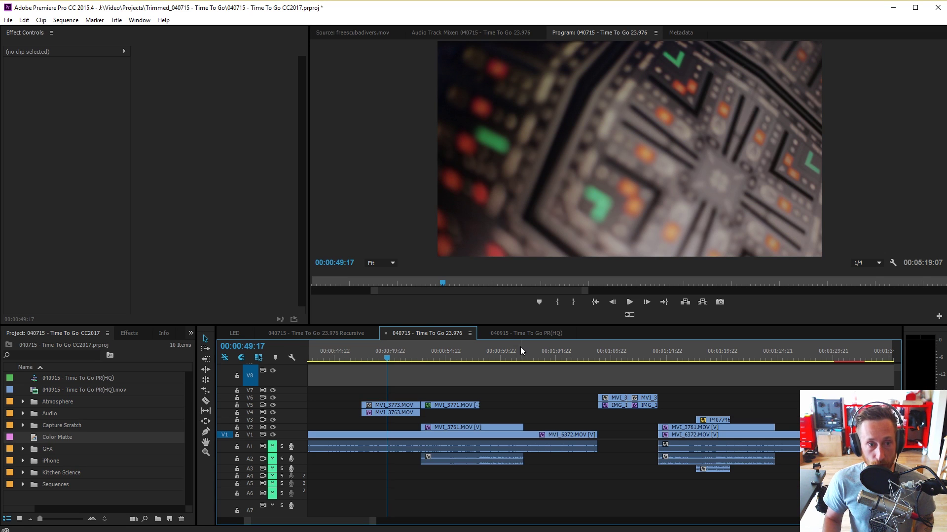
{"action": "key", "text": "backslash"}
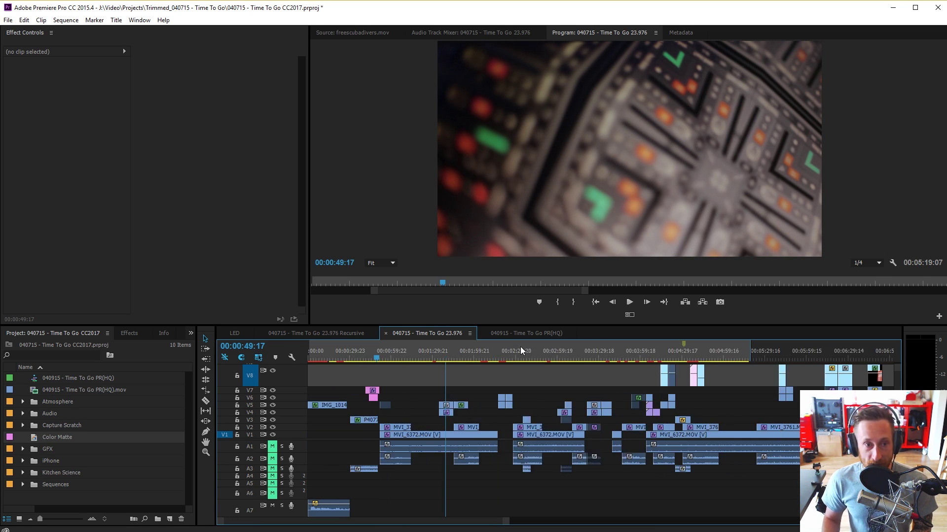
{"action": "left_click", "coordinate": [694, 354]}
{"action": "key", "text": "backslash"}
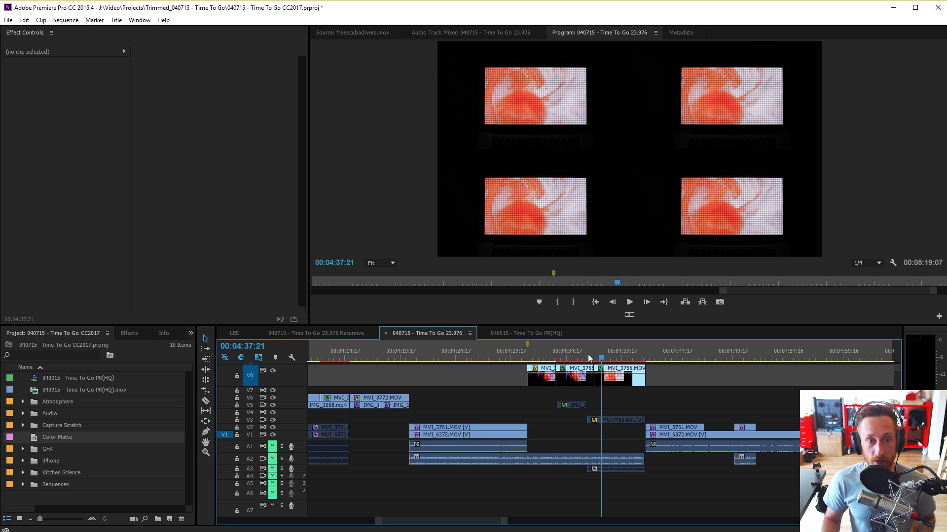
Review the LED section from 00:04:32:12 to 00:04:40:09, then return to 00:00:50:21
{"action": "left_click", "coordinate": [572, 353]}
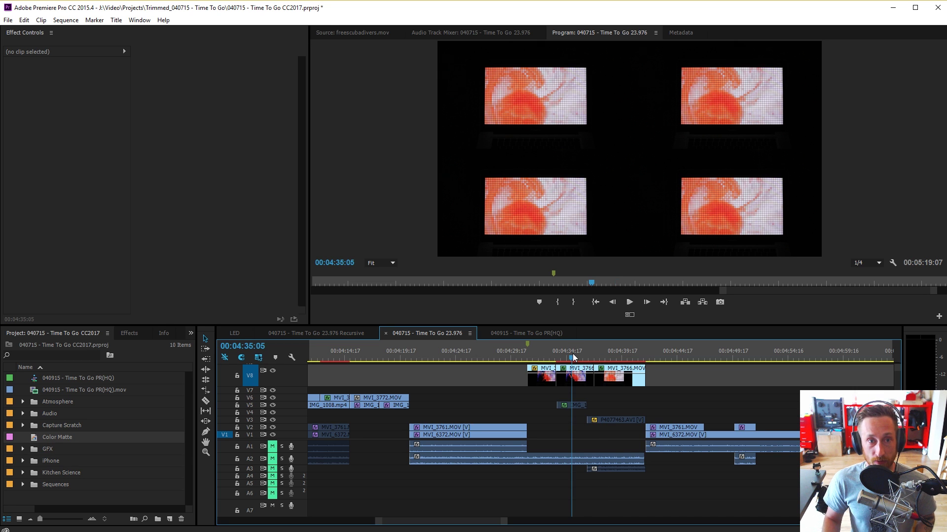
{"action": "left_click", "coordinate": [542, 351]}
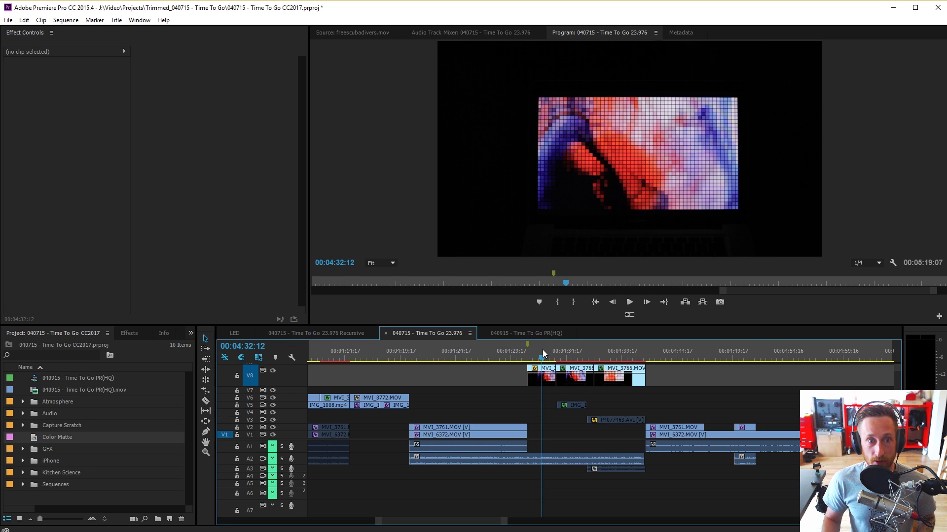
{"action": "left_click", "coordinate": [629, 351]}
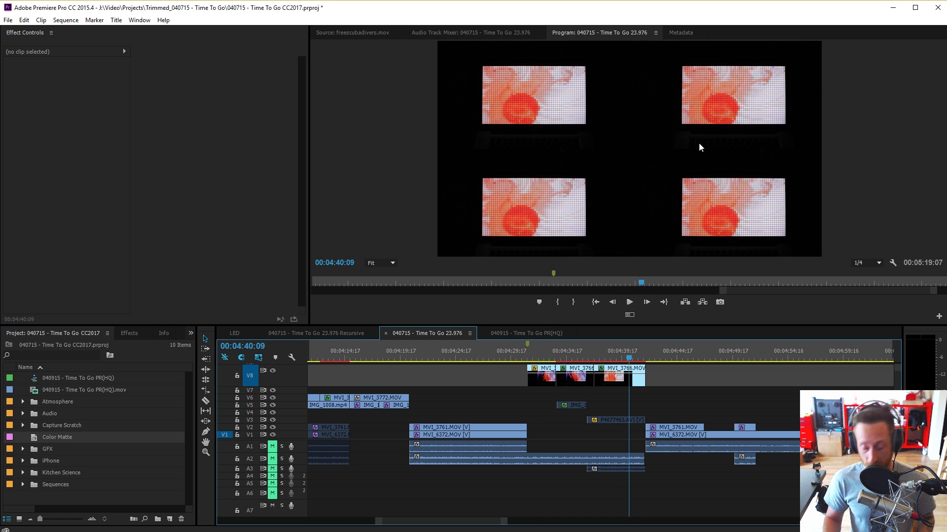
{"action": "key", "text": "Home"}
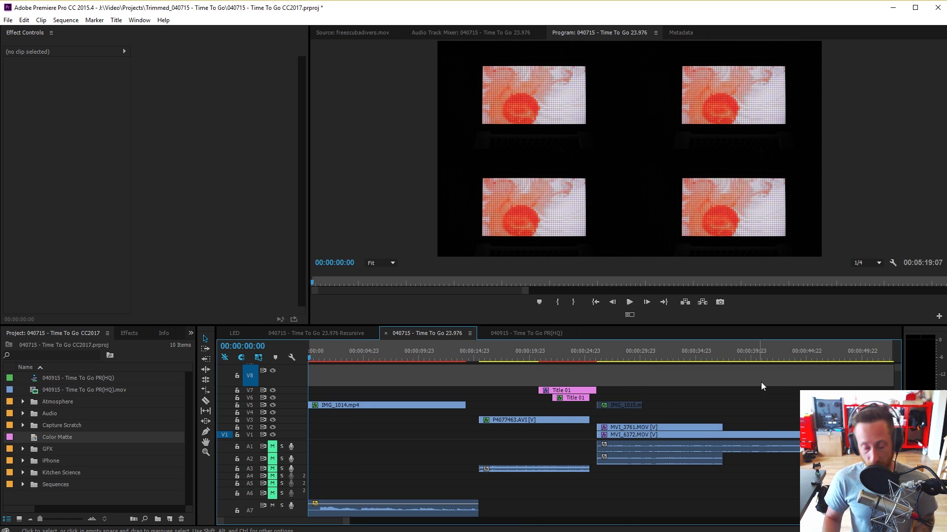
{"action": "left_click", "coordinate": [872, 351]}
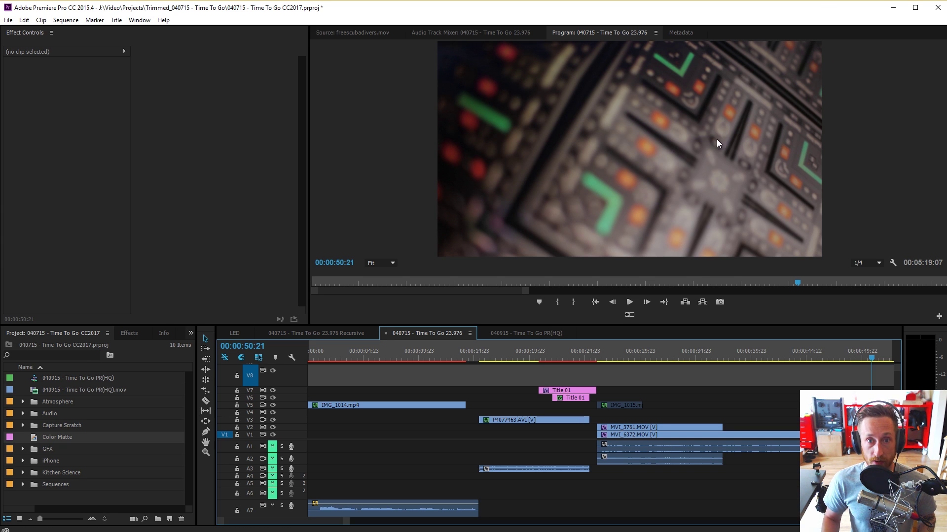
Select MVI_3773.MOV and preview the pad-interface footage from 00:01:09:22 to 00:01:13:03
{"action": "left_click", "coordinate": [860, 428]}
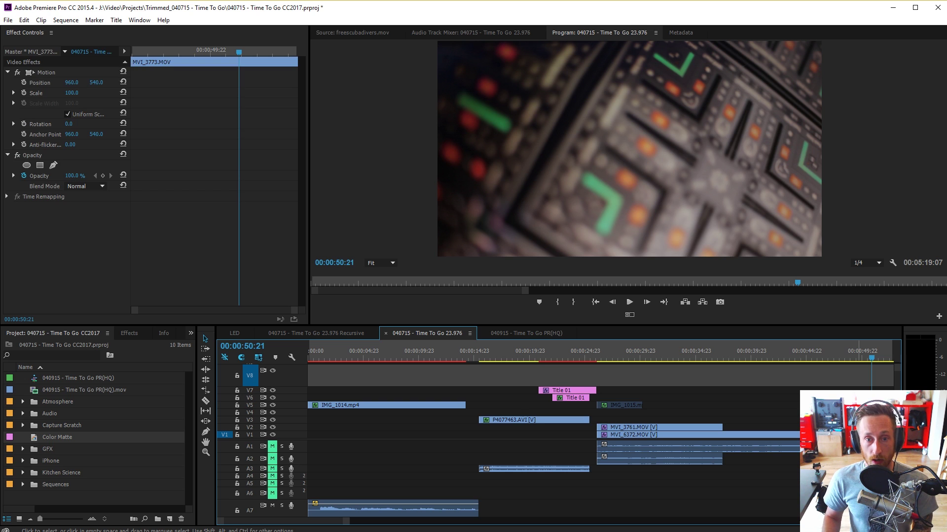
{"action": "key", "text": "minus"}
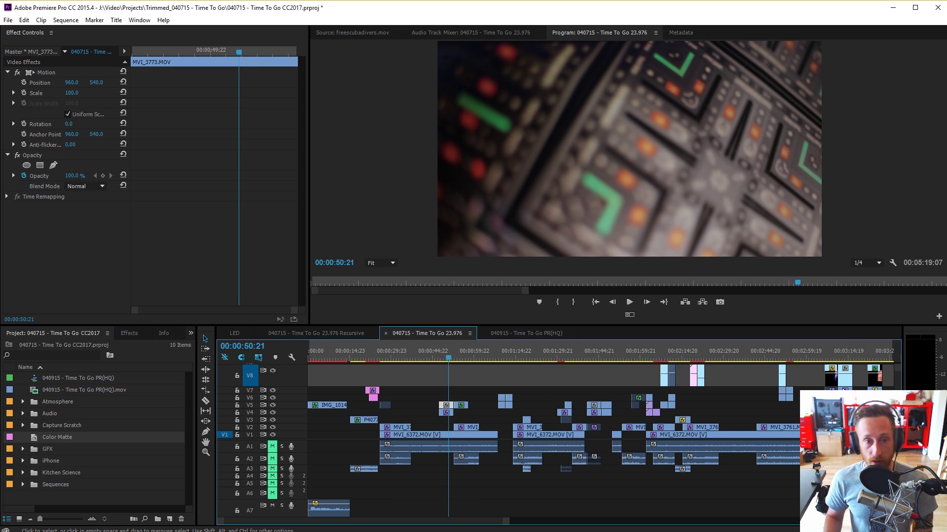
{"action": "left_click_drag", "start_coordinate": [495, 349], "coordinate": [502, 347]}
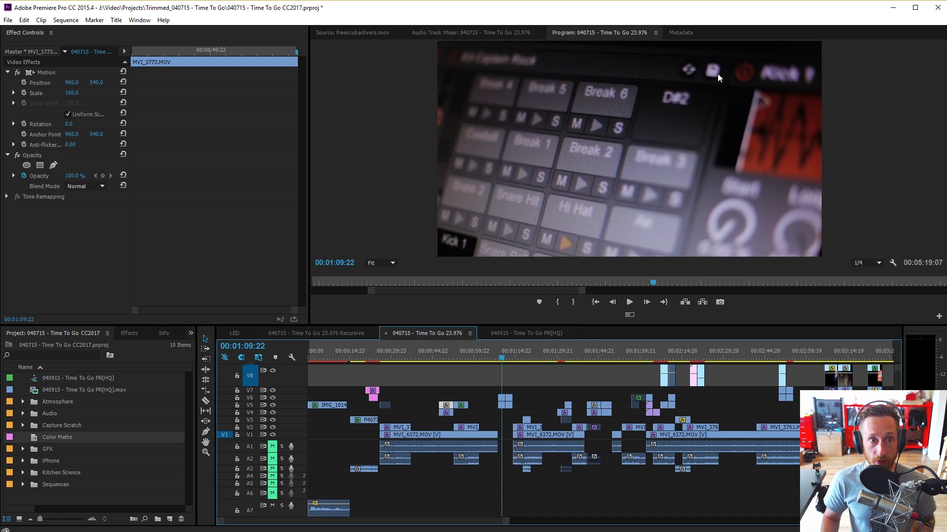
{"action": "key", "text": "space"}
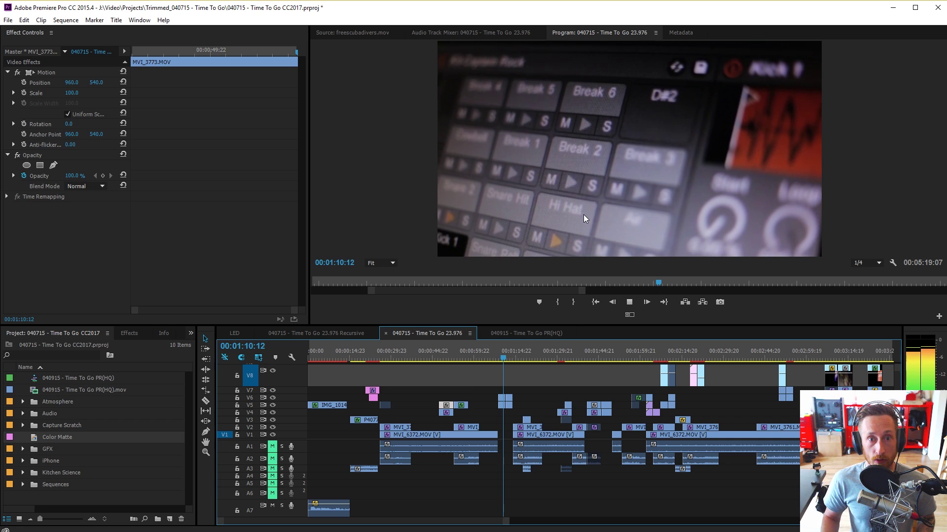
{"action": "key", "text": "space"}
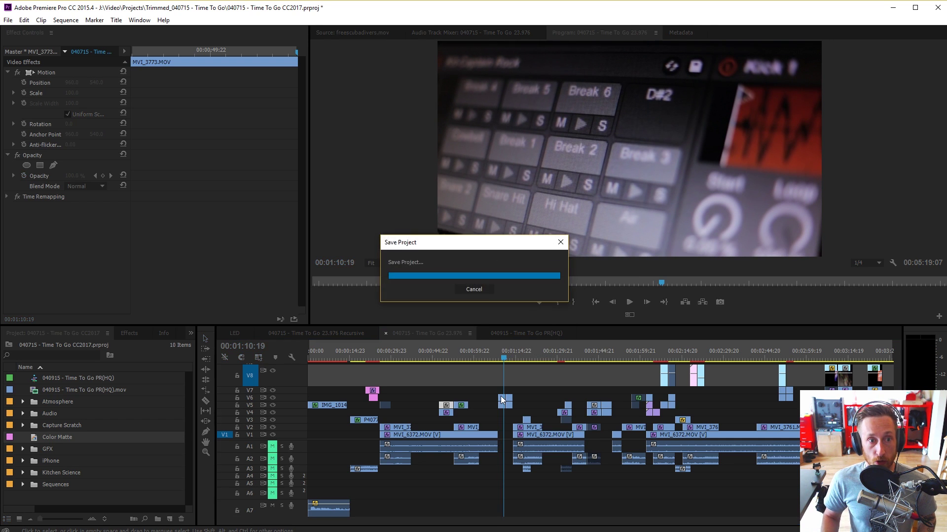
{"action": "left_click", "coordinate": [511, 351]}
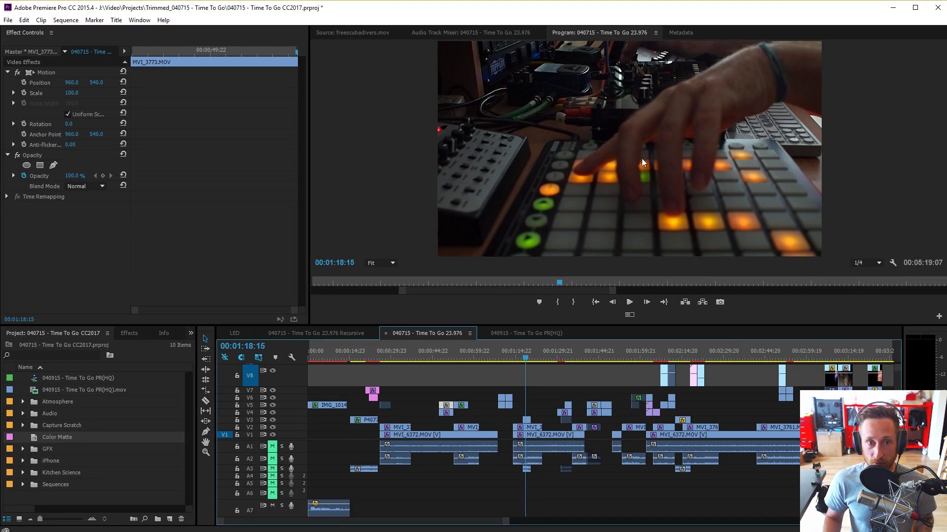
{"action": "left_click", "coordinate": [741, 352]}
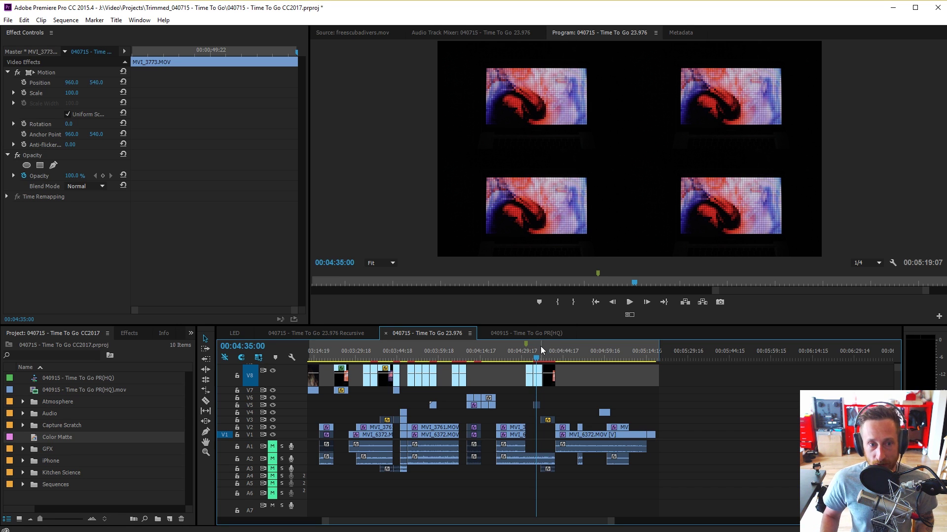
{"action": "left_click", "coordinate": [589, 353]}
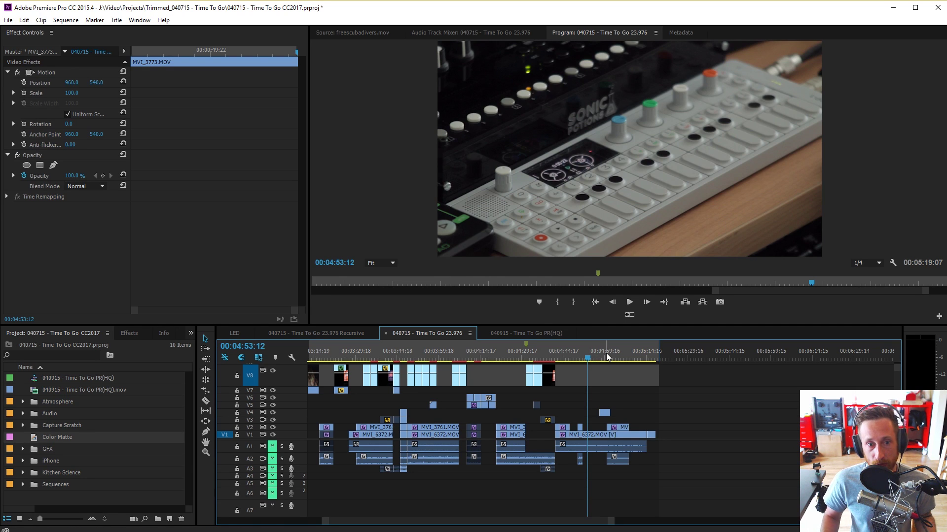
{"action": "left_click", "coordinate": [605, 353]}
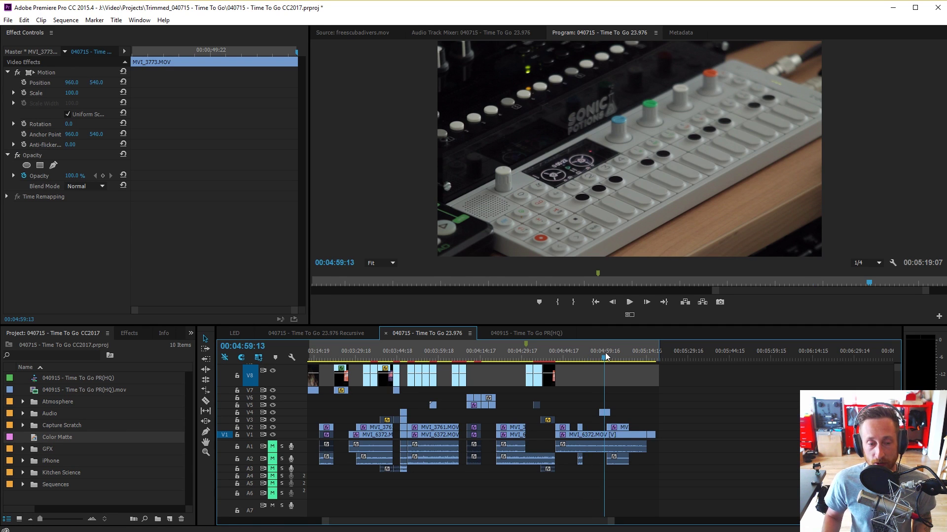
{"action": "left_click", "coordinate": [636, 354]}
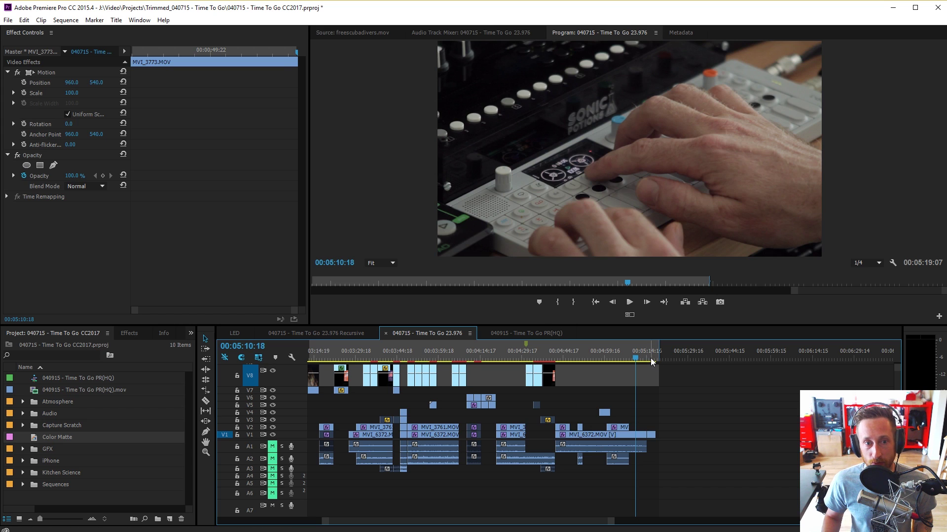